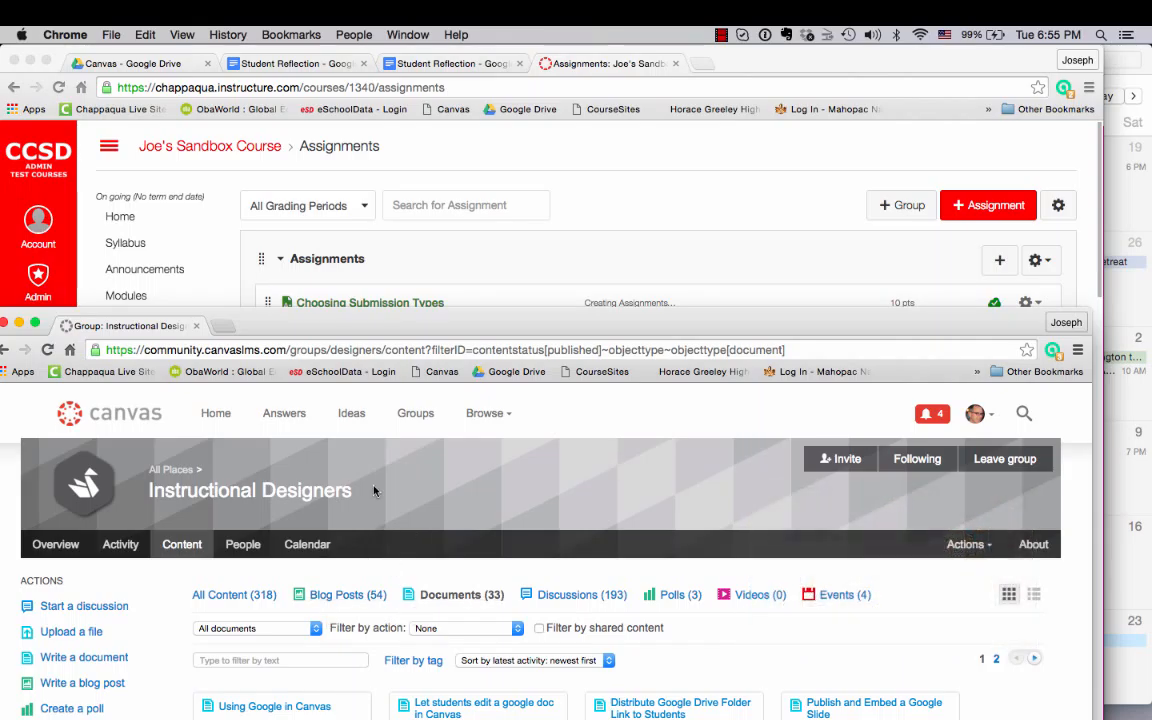
- Minimize the Canvas community window, switch to Firefox, and open the Student Reflection assignment from the sandbox course's assignments list
{"action": "left_click", "coordinate": [20, 324]}
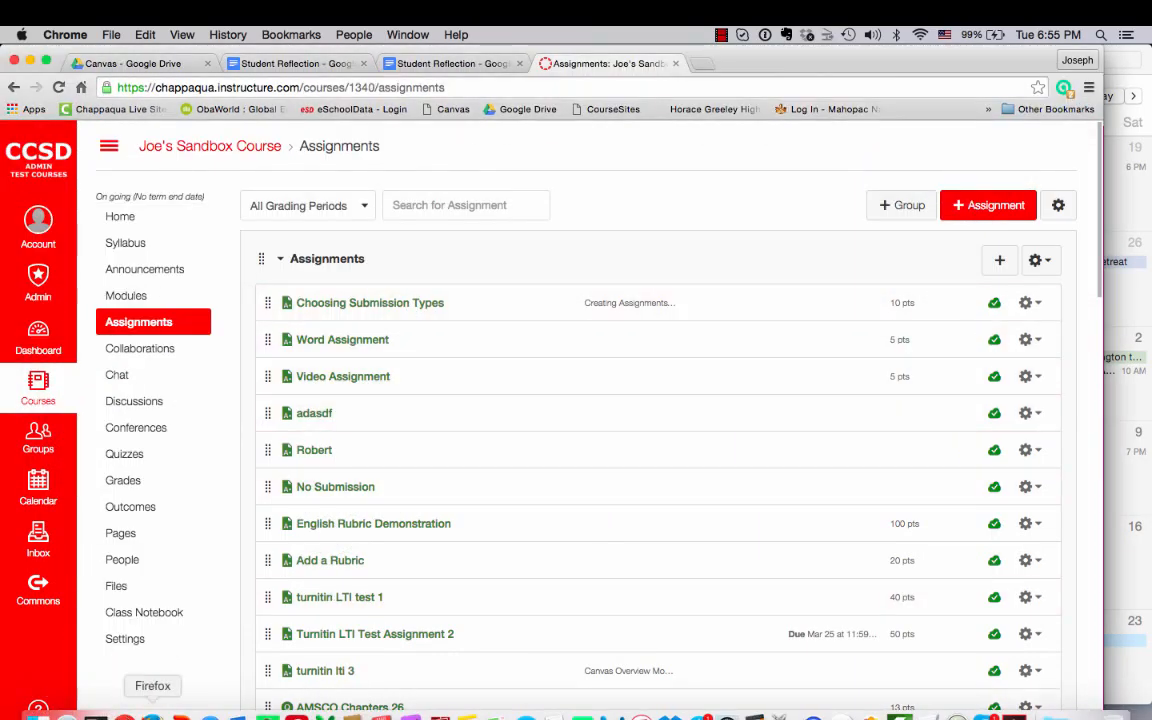
{"action": "left_click", "coordinate": [152, 716]}
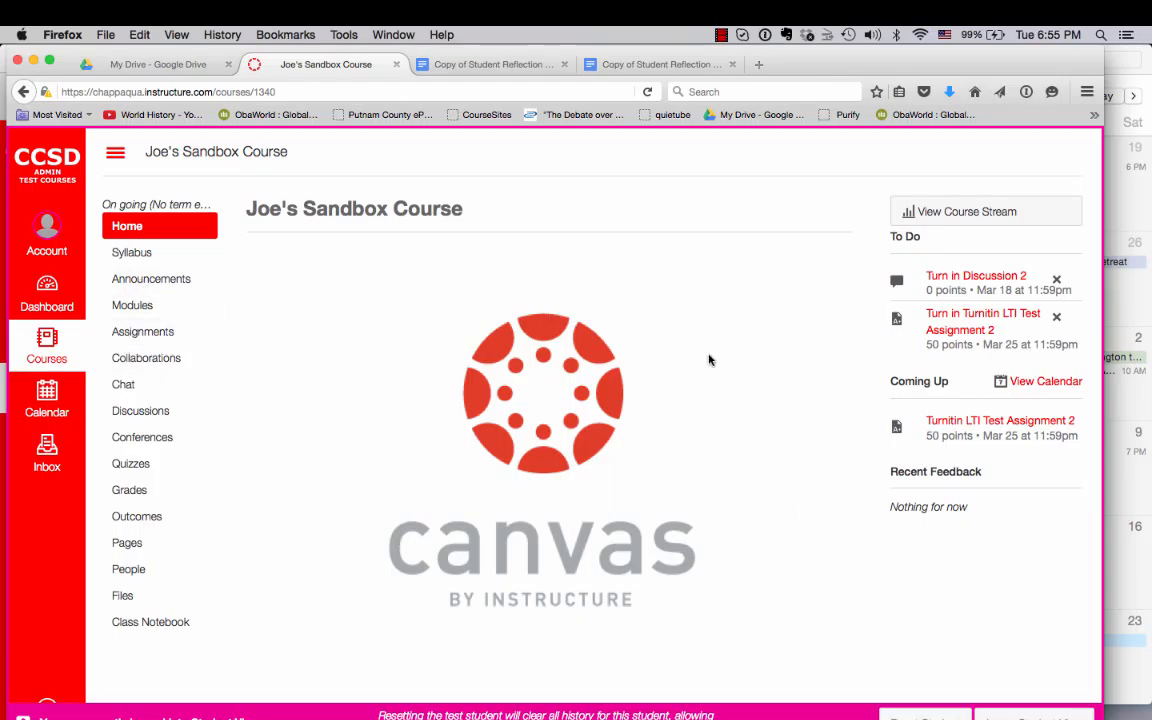
{"action": "left_click", "coordinate": [143, 332]}
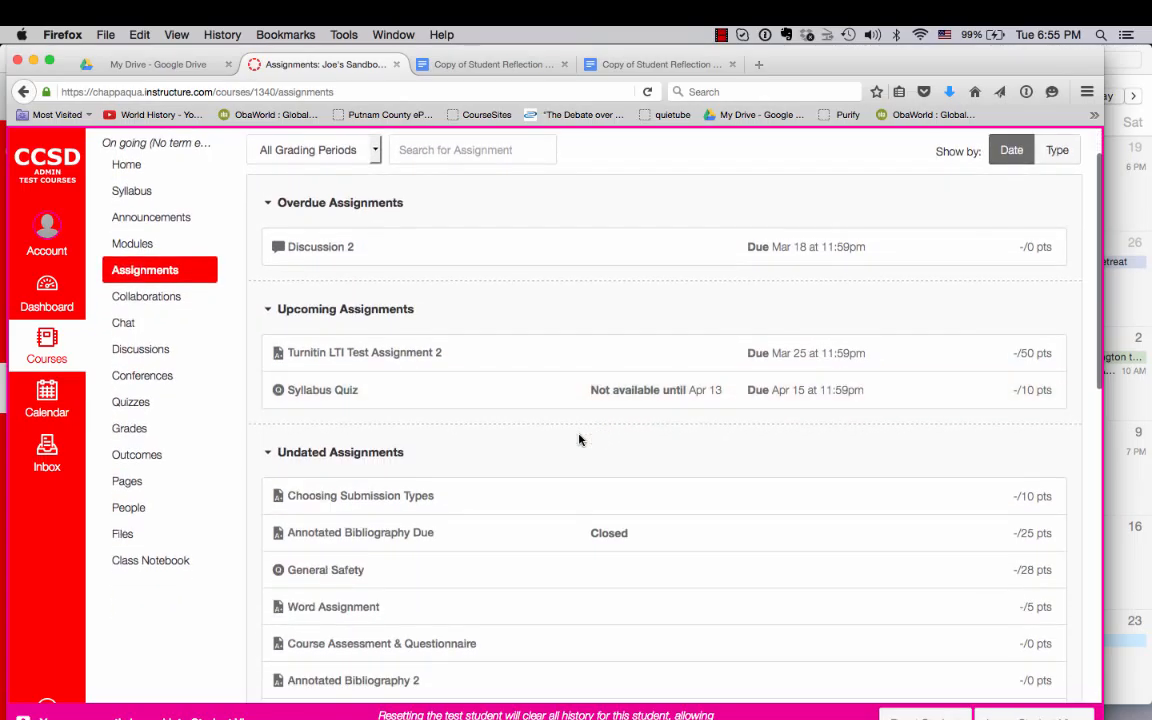
{"action": "scroll", "coordinate": [578, 439], "scroll_direction": "down", "scroll_amount": 2}
{"action": "scroll", "coordinate": [578, 439], "scroll_direction": "down", "scroll_amount": 3}
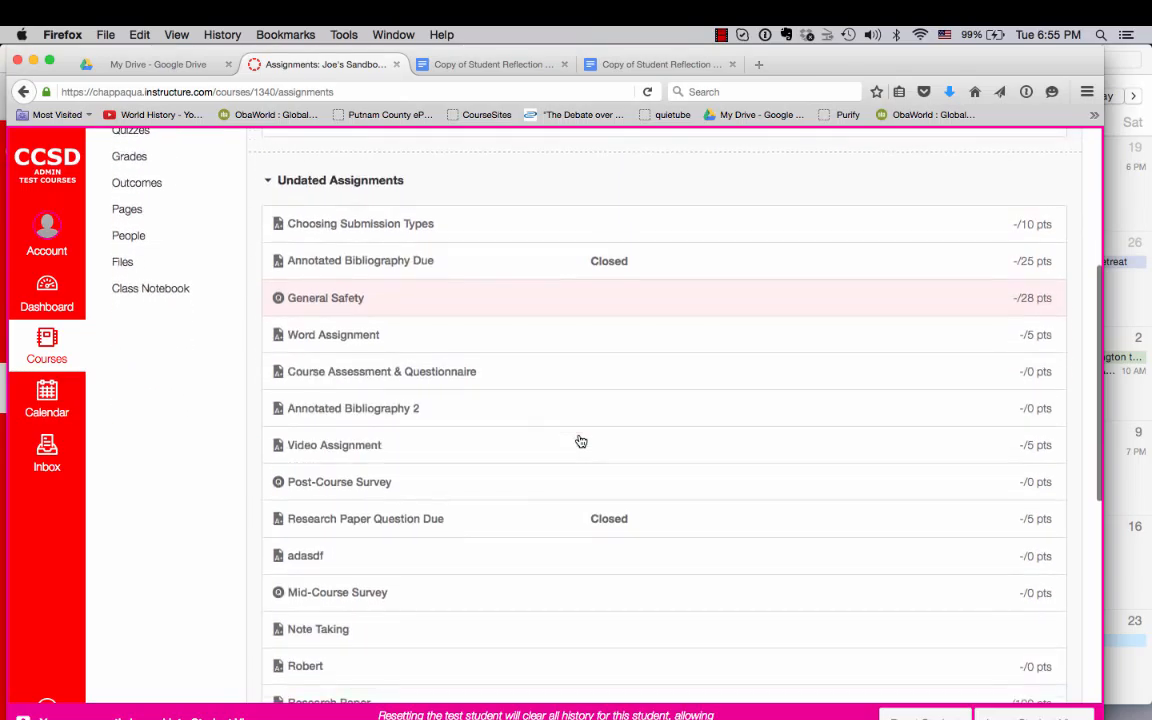
{"action": "scroll", "coordinate": [578, 439], "scroll_direction": "down", "scroll_amount": 3}
{"action": "scroll", "coordinate": [578, 439], "scroll_direction": "down", "scroll_amount": 5}
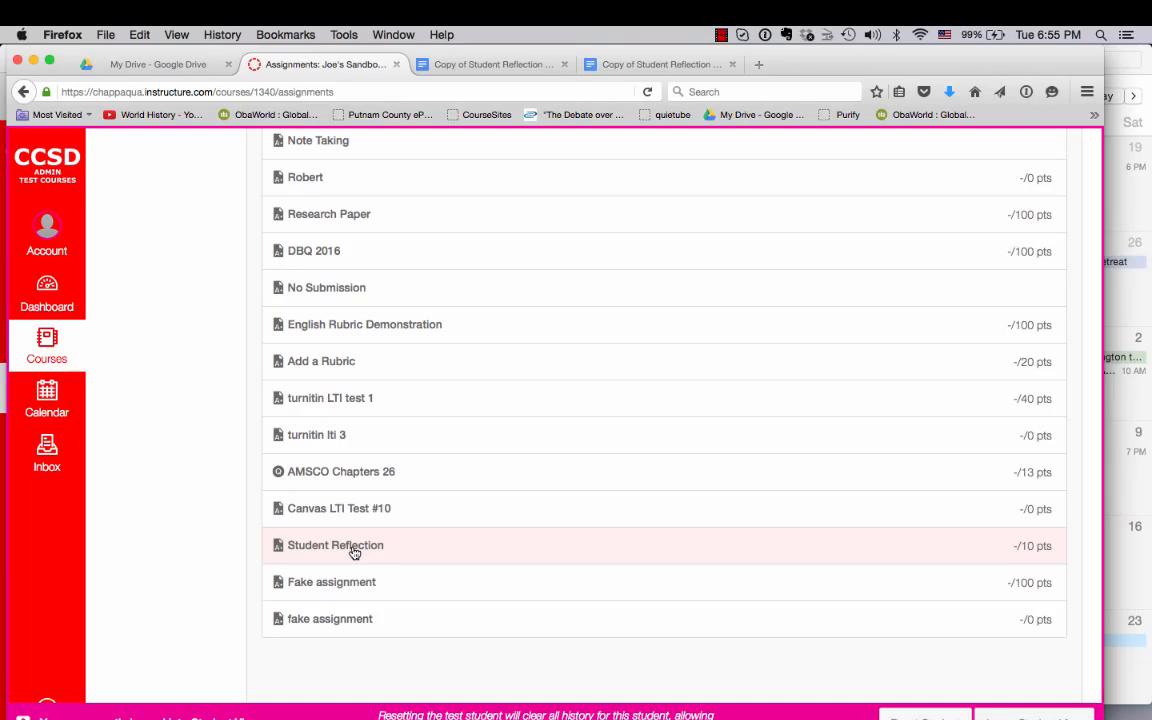
{"action": "left_click", "coordinate": [354, 552]}
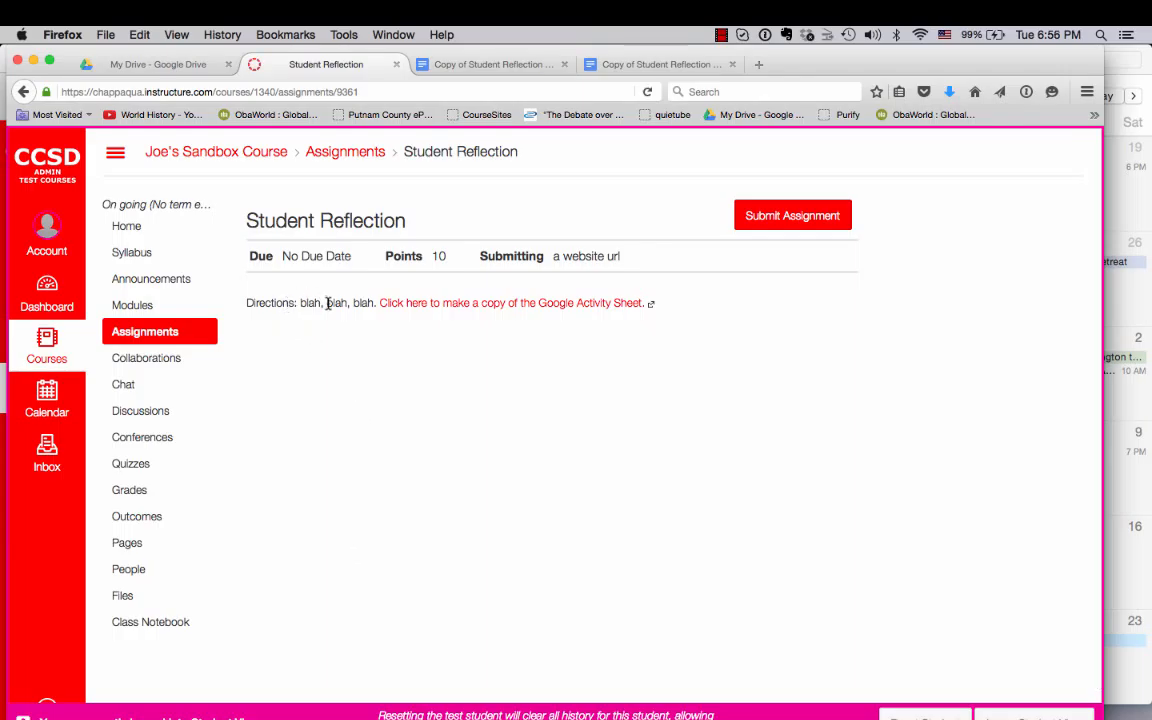
- Make a copy of the assignment's linked Google Activity Sheet and write "Blah, blah, blah." below its bulleted topics
{"action": "left_click", "coordinate": [530, 303]}
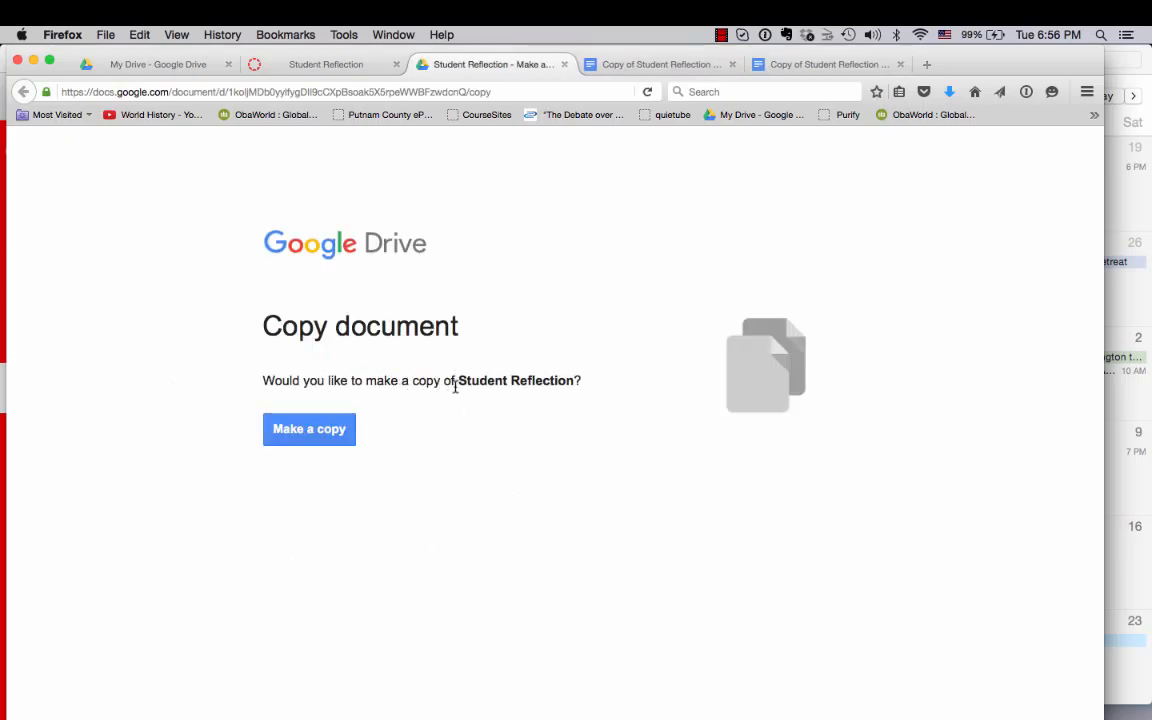
{"action": "left_click", "coordinate": [323, 432]}
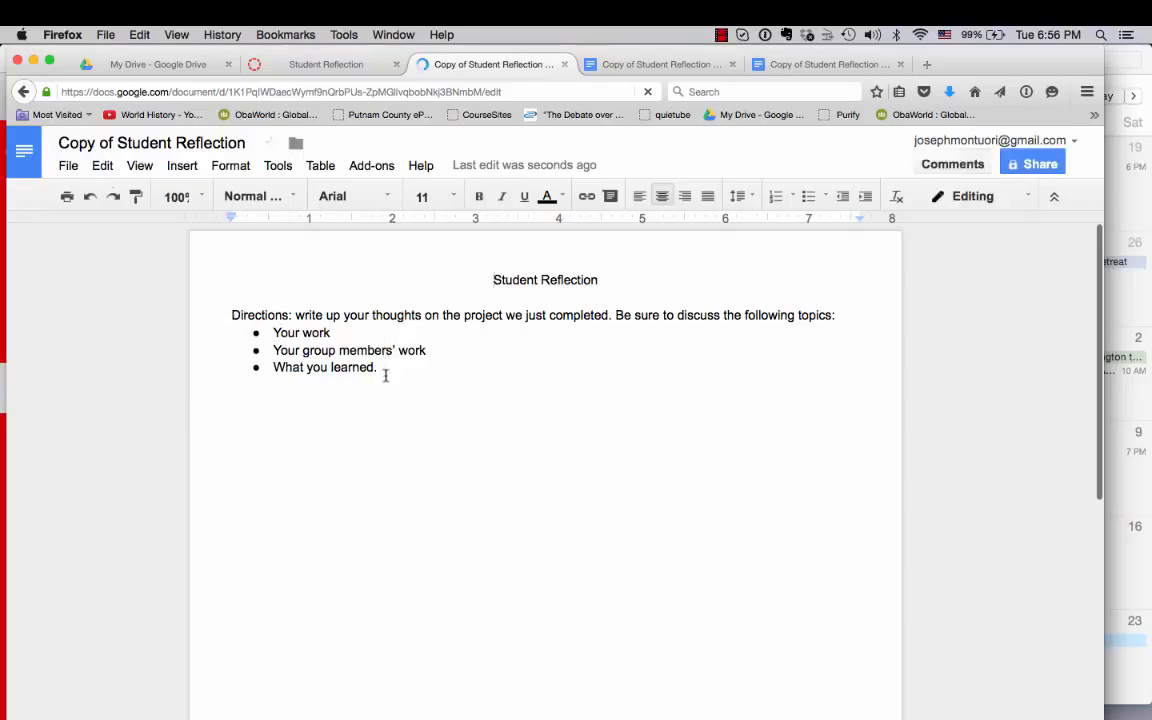
{"action": "left_click", "coordinate": [311, 431]}
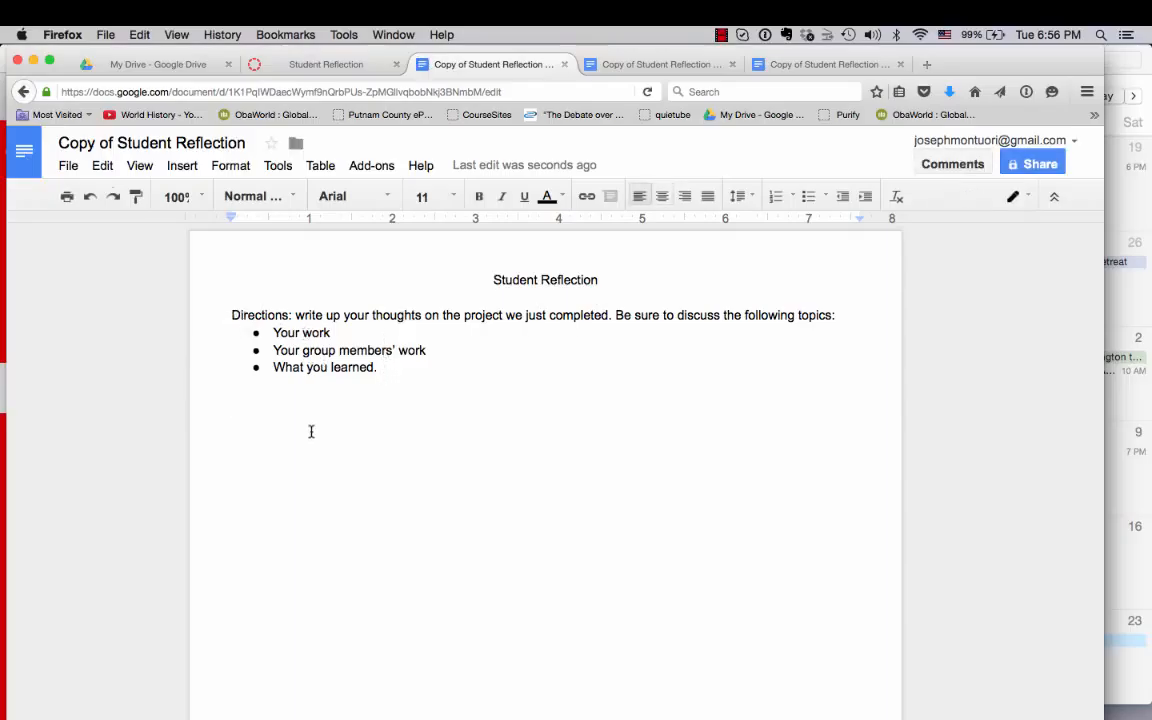
{"action": "type", "text": "Blah, blah, "}
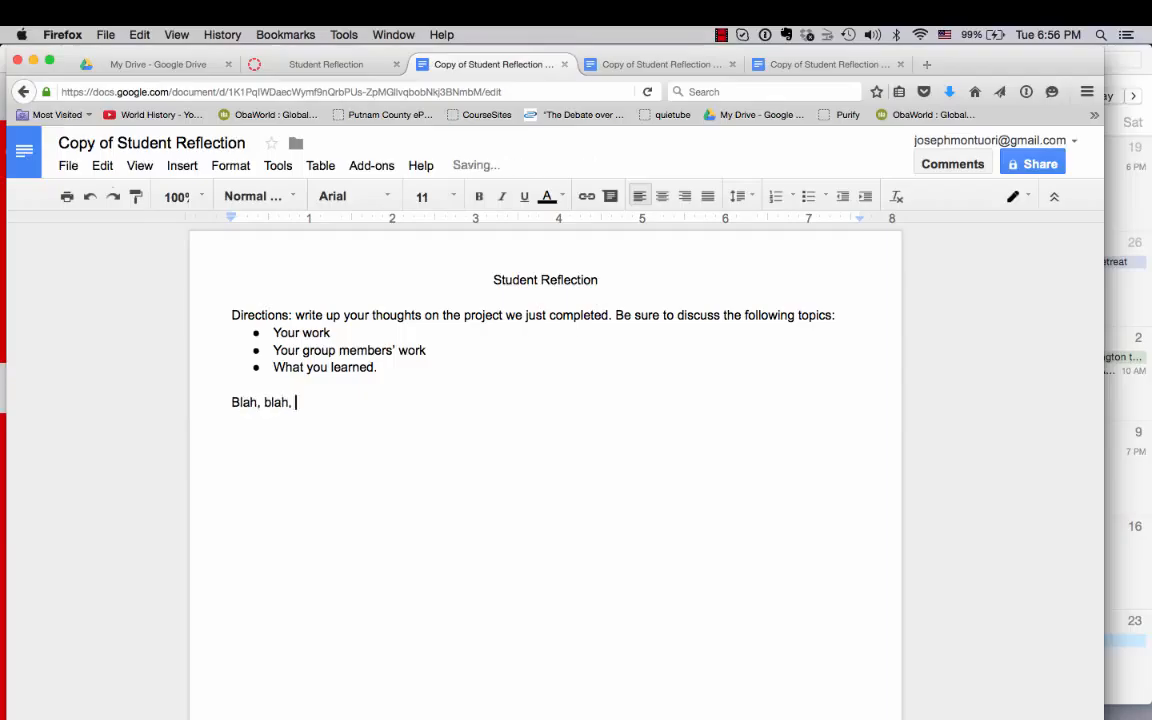
{"action": "type", "text": "blah."}
- Turn on link sharing for the copied document so anyone with the link can edit, and copy the shareable link
{"action": "left_click", "coordinate": [1028, 165]}
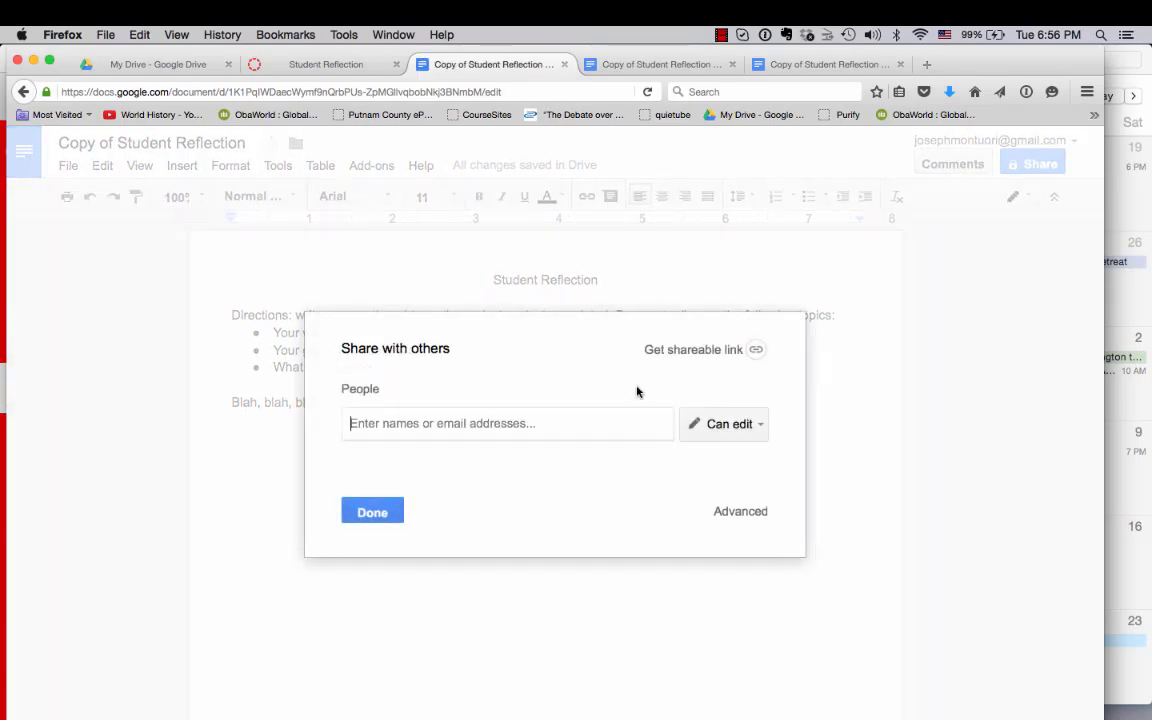
{"action": "left_click", "coordinate": [758, 427]}
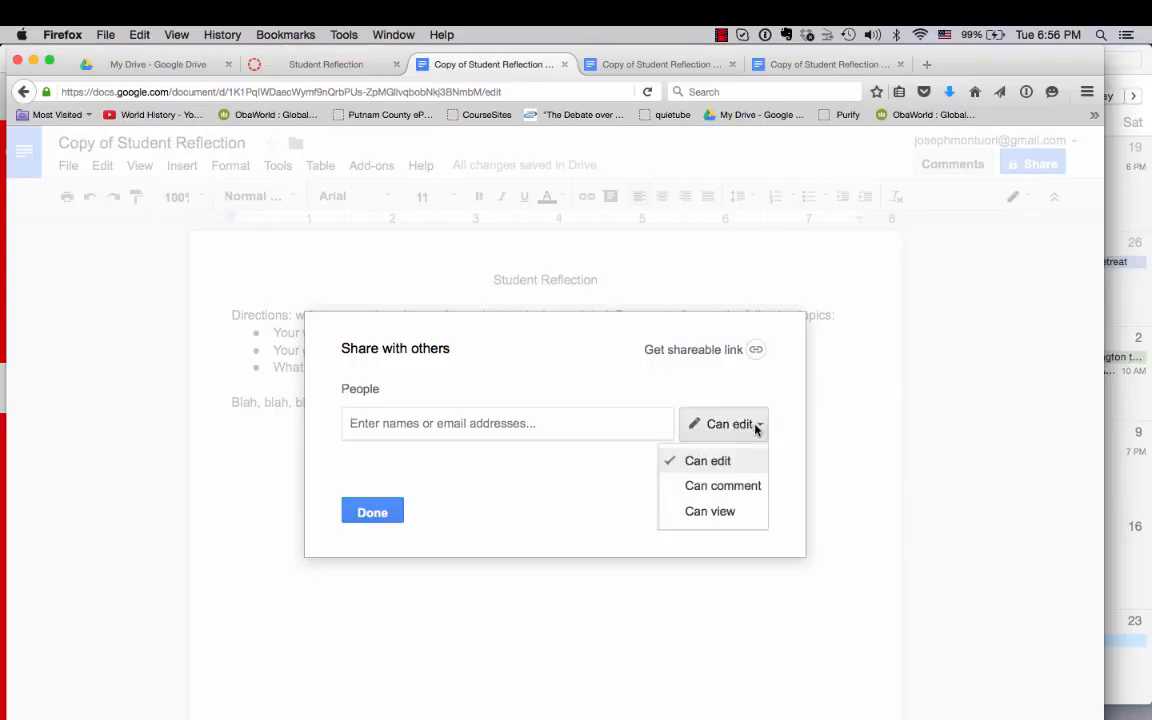
{"action": "left_click", "coordinate": [713, 463]}
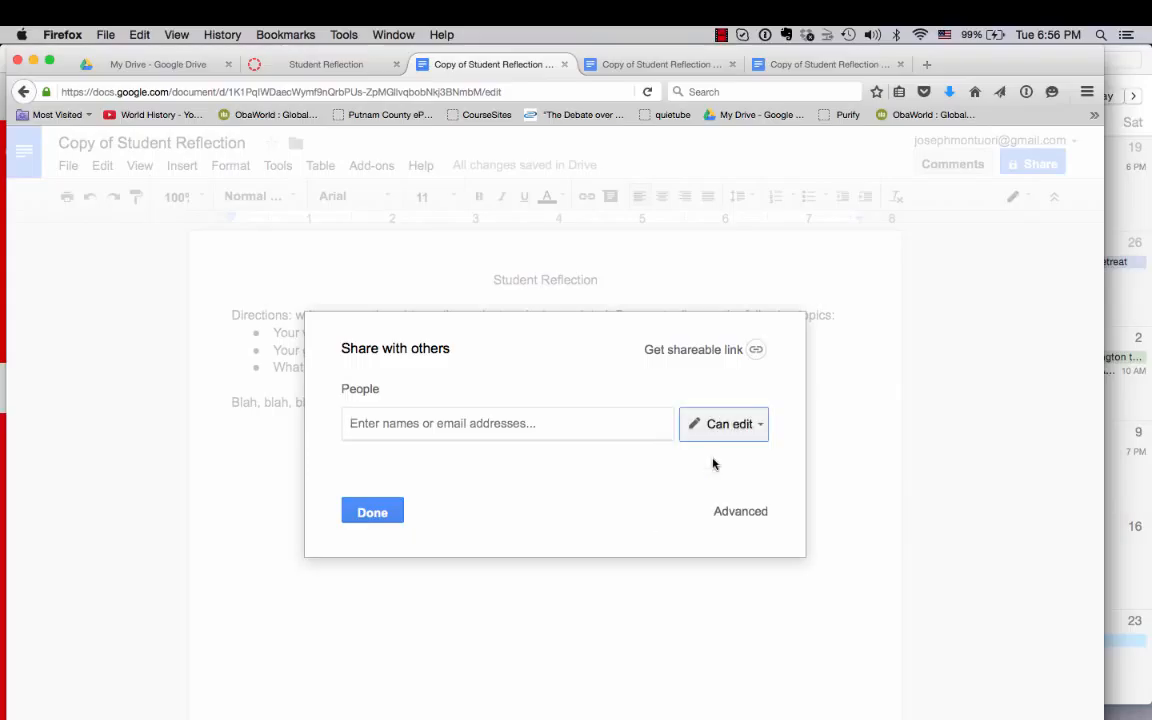
{"action": "left_click", "coordinate": [755, 351]}
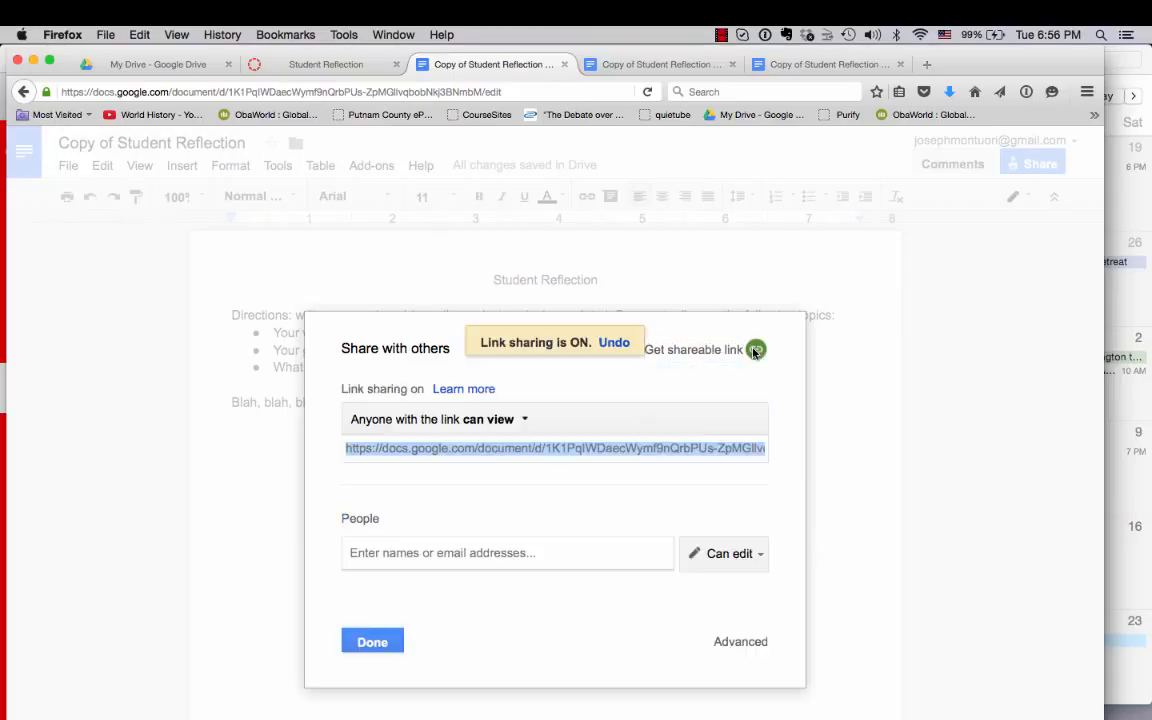
{"action": "left_click", "coordinate": [524, 420]}
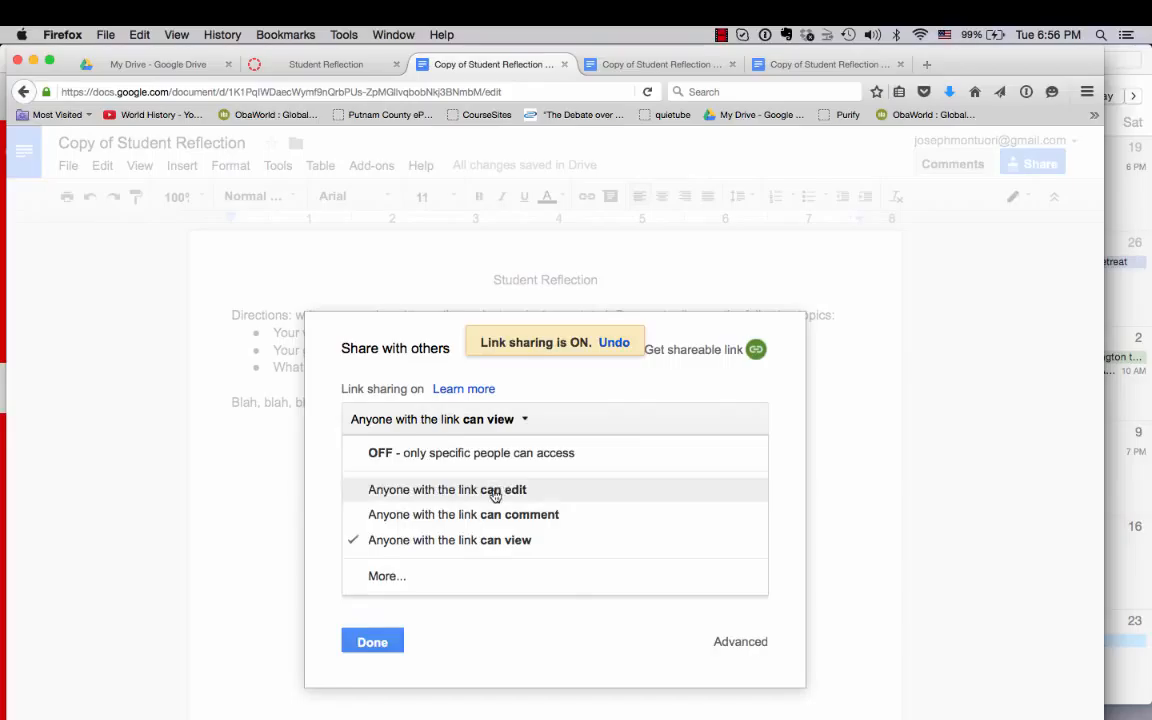
{"action": "left_click", "coordinate": [494, 490]}
{"action": "left_click", "coordinate": [505, 447]}
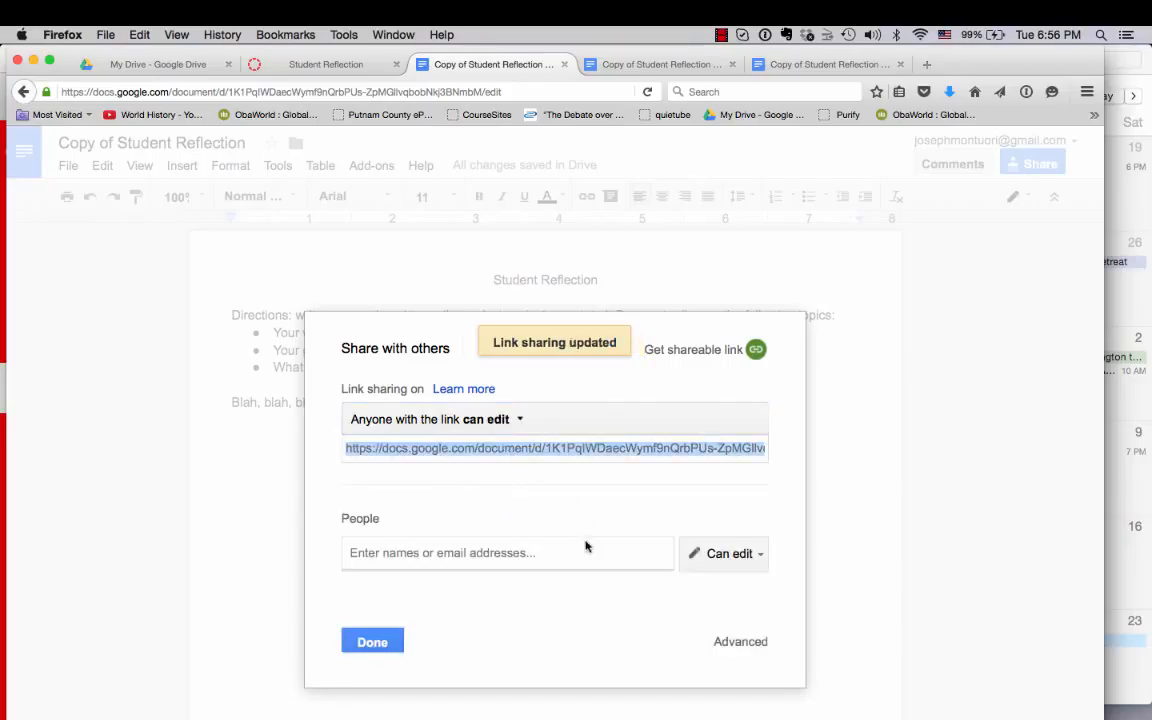
{"action": "left_click", "coordinate": [385, 642]}
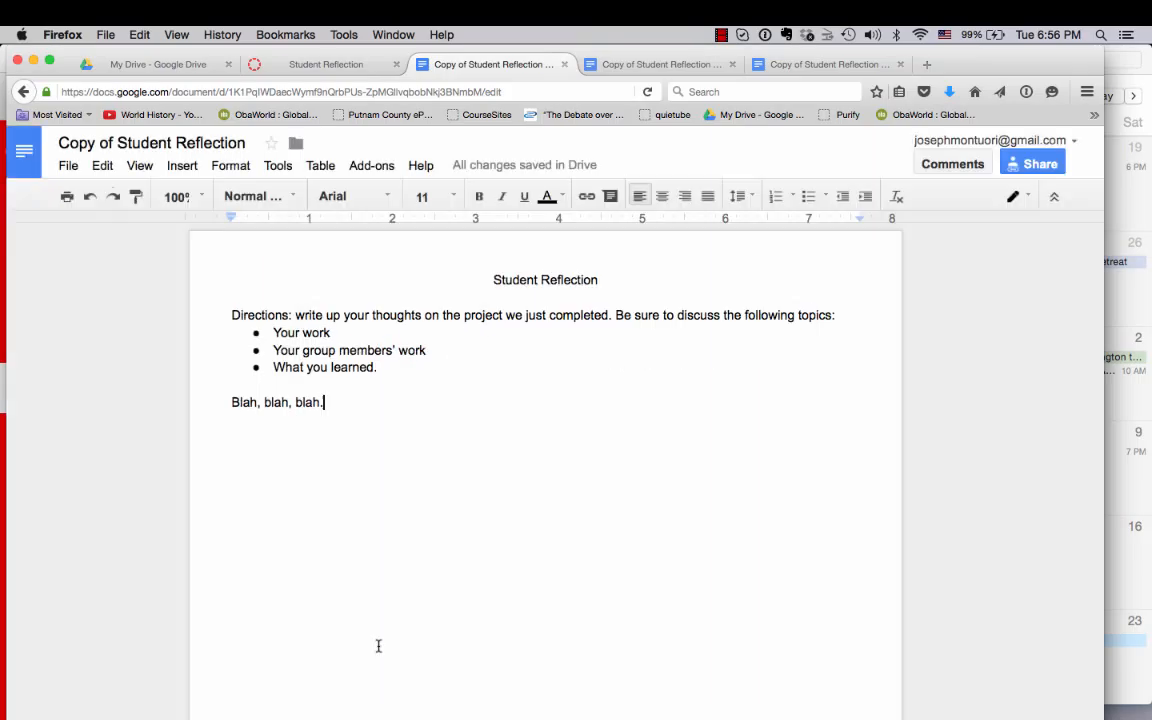
- Submit the copied document link as the website URL for the Student Reflection assignment in Canvas
{"action": "left_click", "coordinate": [331, 66]}
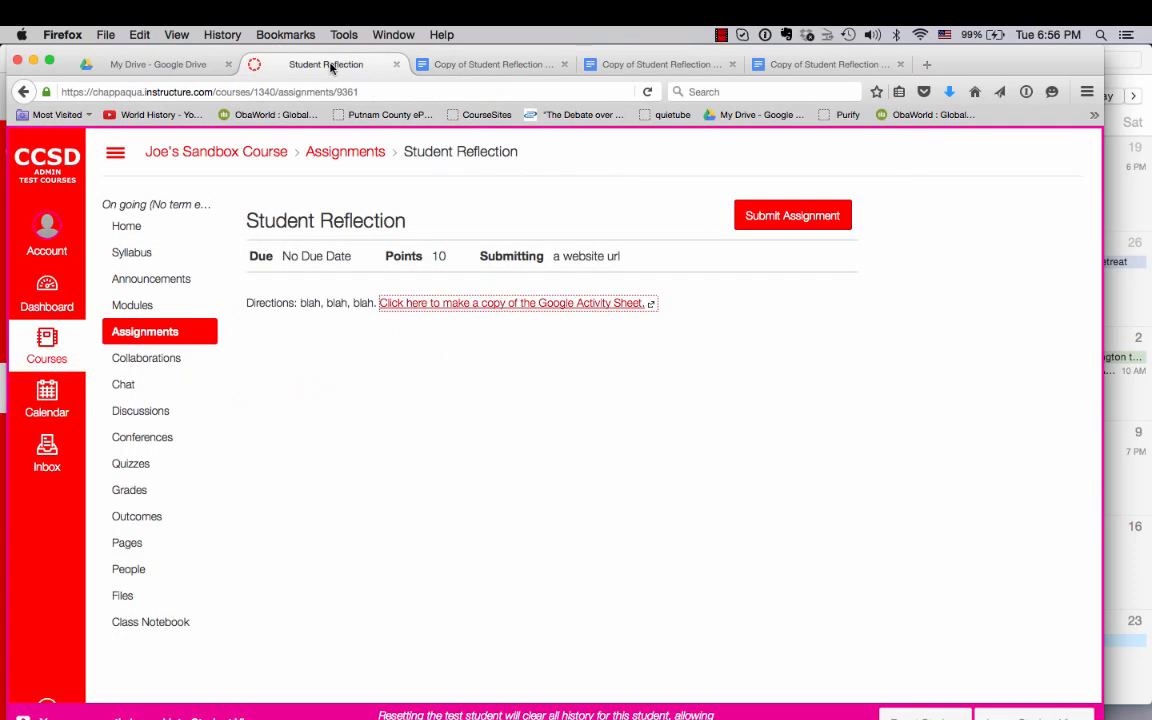
{"action": "left_click", "coordinate": [792, 216]}
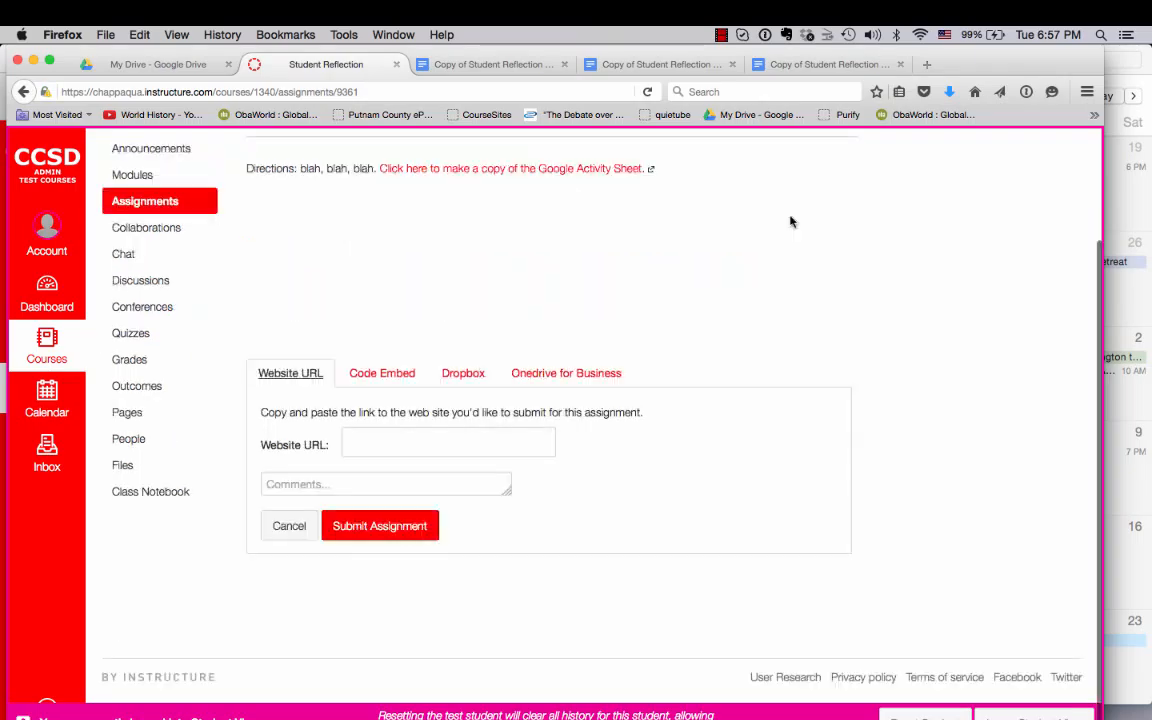
{"action": "left_click", "coordinate": [404, 445]}
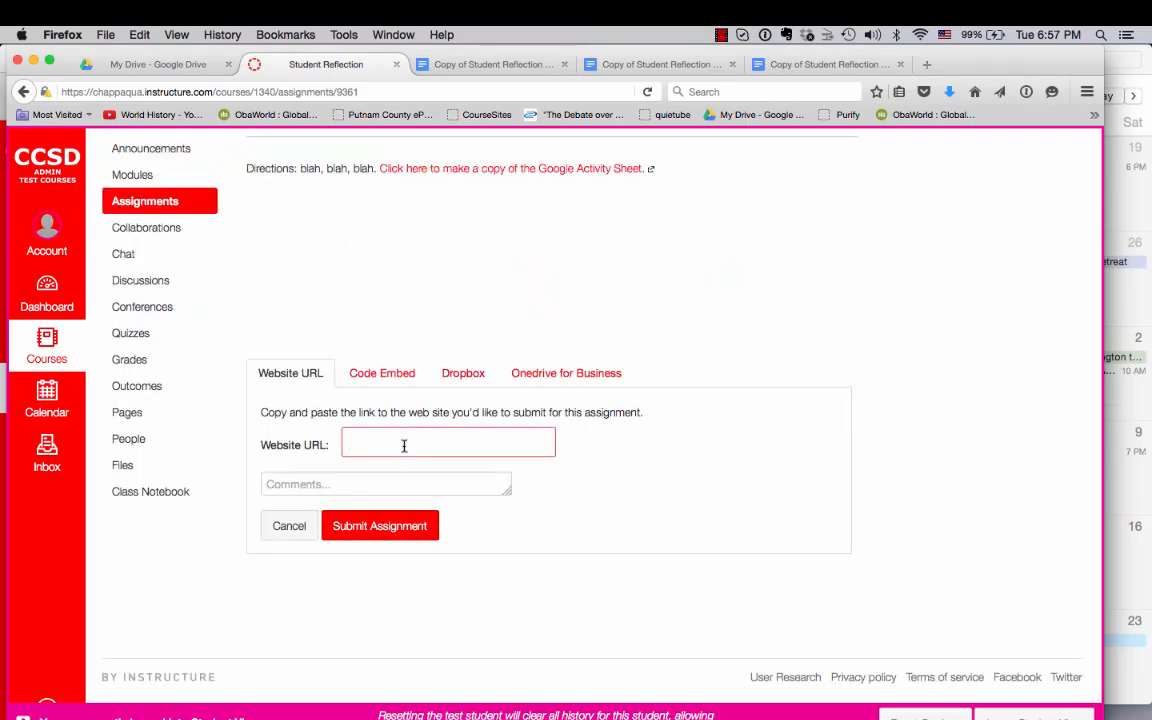
{"action": "key", "text": "super+v"}
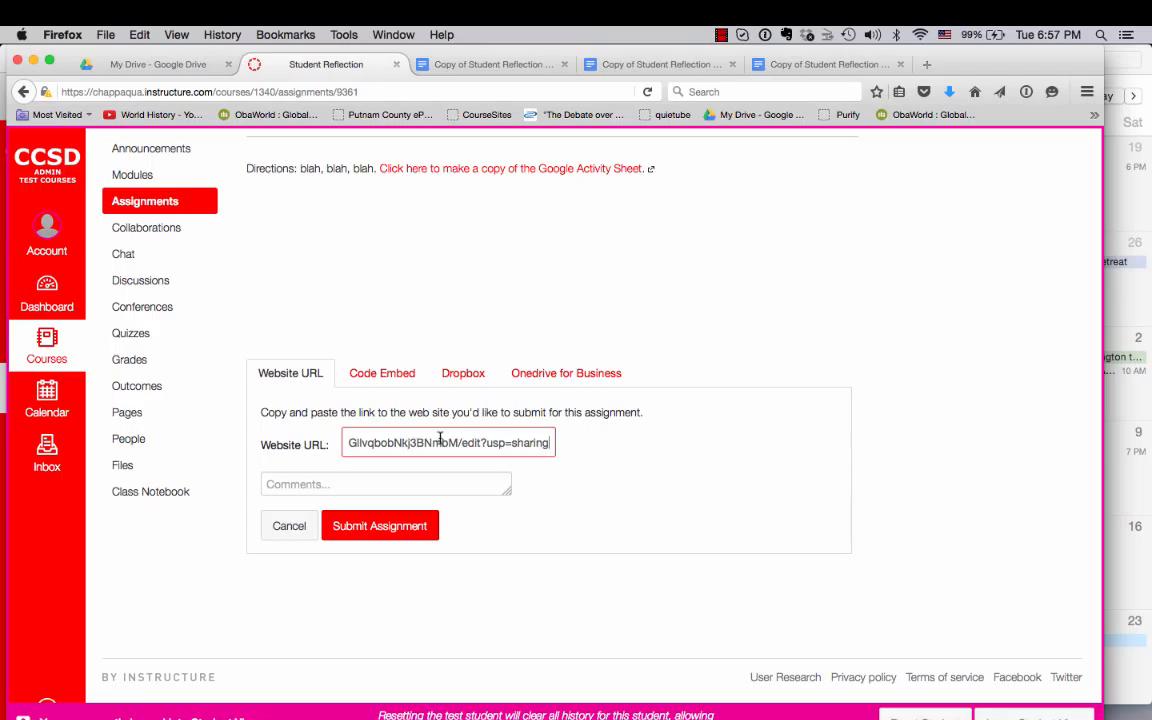
{"action": "left_click", "coordinate": [383, 535]}
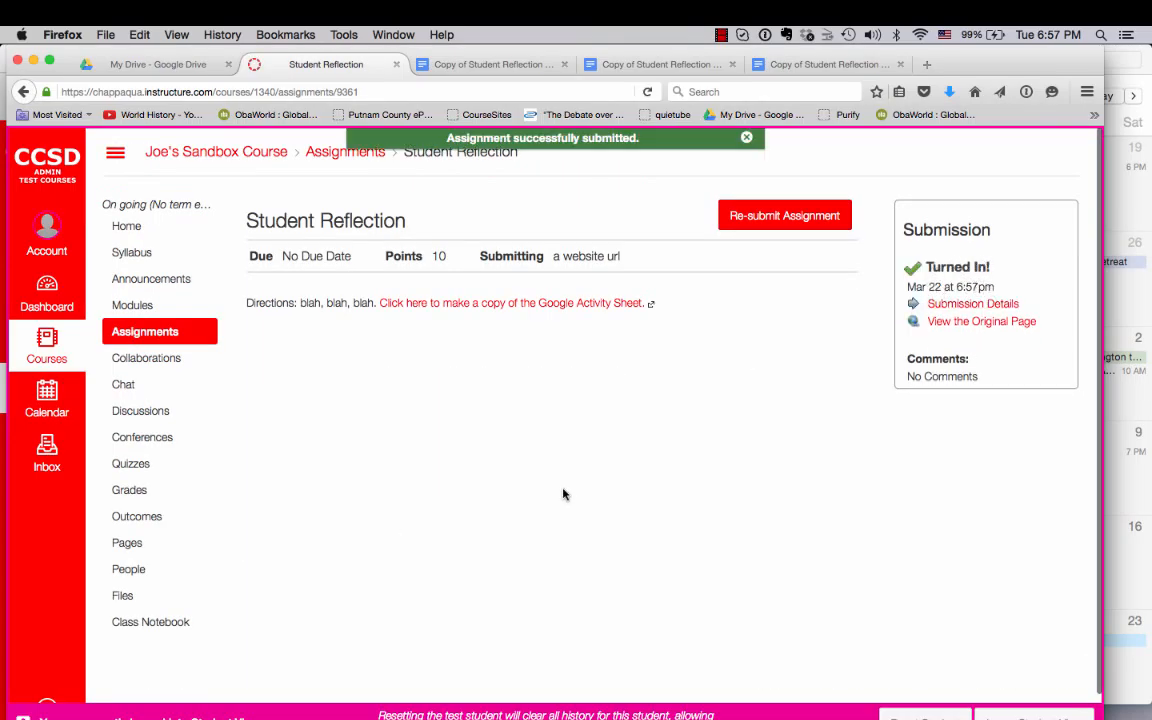
- Switch to the teacher's Canvas session in Chrome and open the Student Reflection assignment's submission in SpeedGrader
{"action": "mouse_move", "coordinate": [153, 716]}
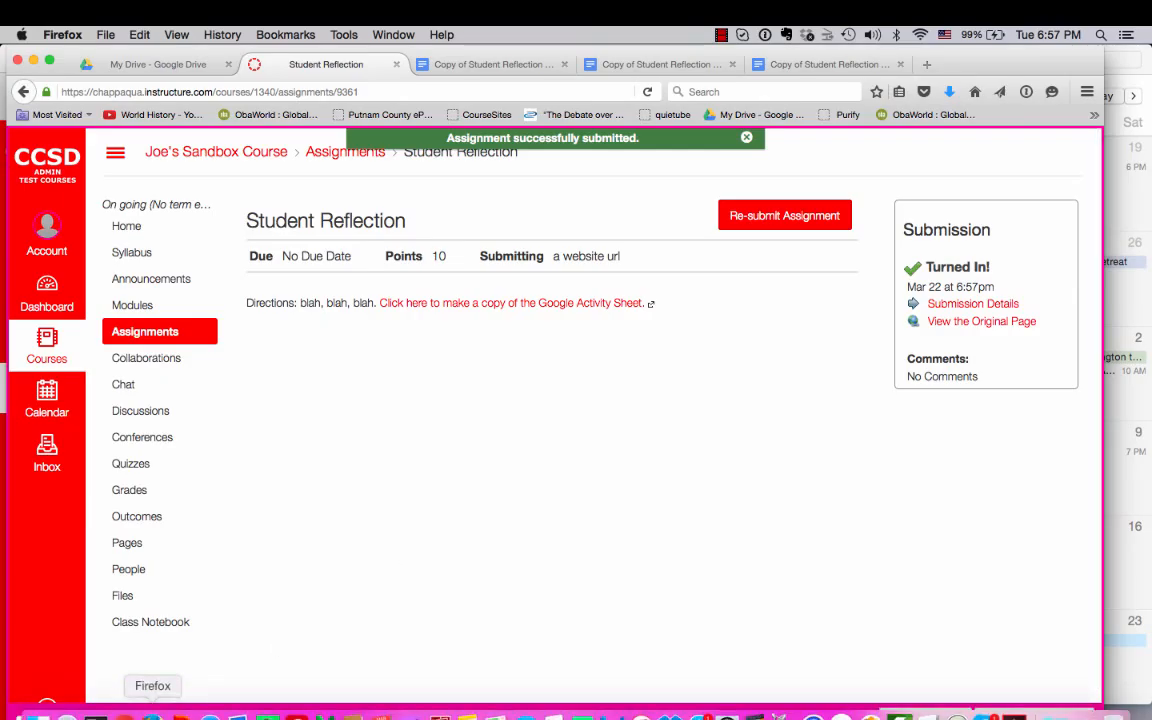
{"action": "left_click", "coordinate": [124, 716]}
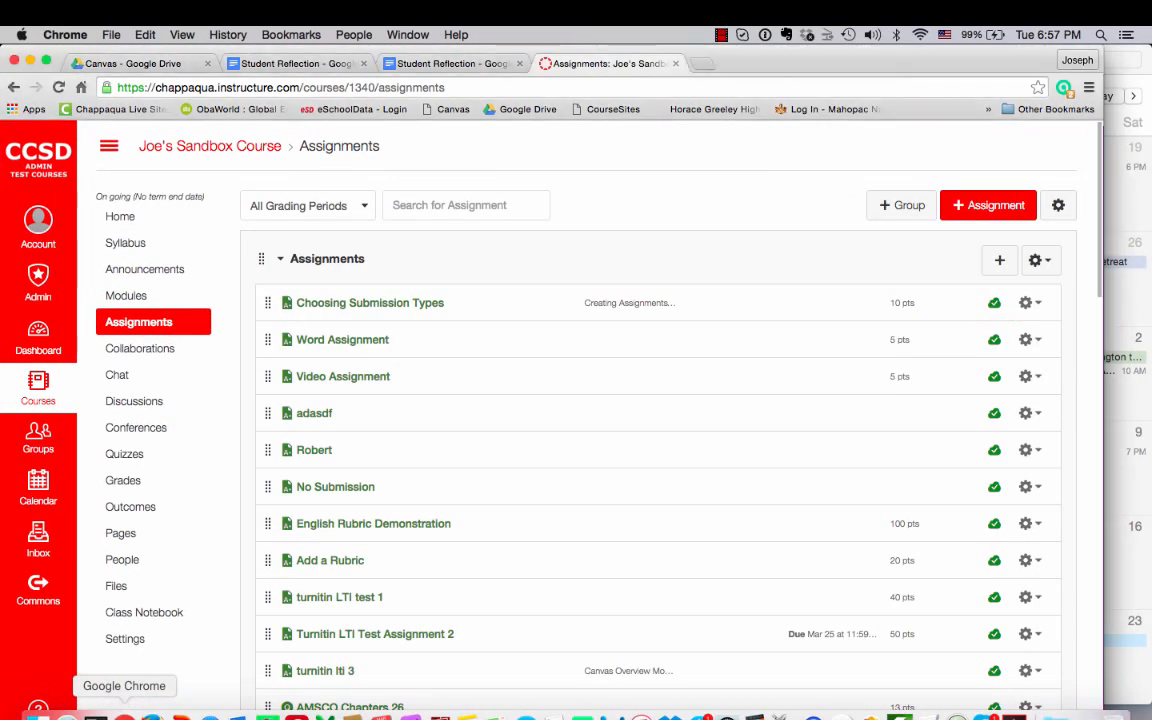
{"action": "scroll", "coordinate": [490, 515], "scroll_direction": "down", "scroll_amount": 1}
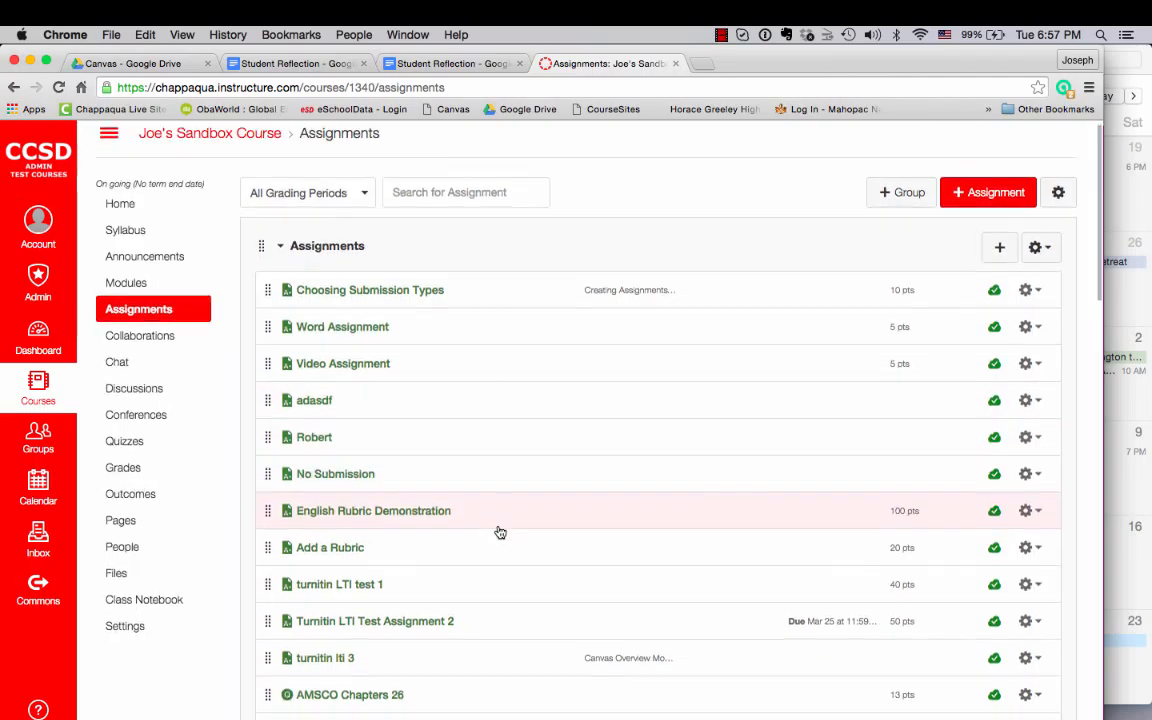
{"action": "scroll", "coordinate": [500, 532], "scroll_direction": "down", "scroll_amount": 5}
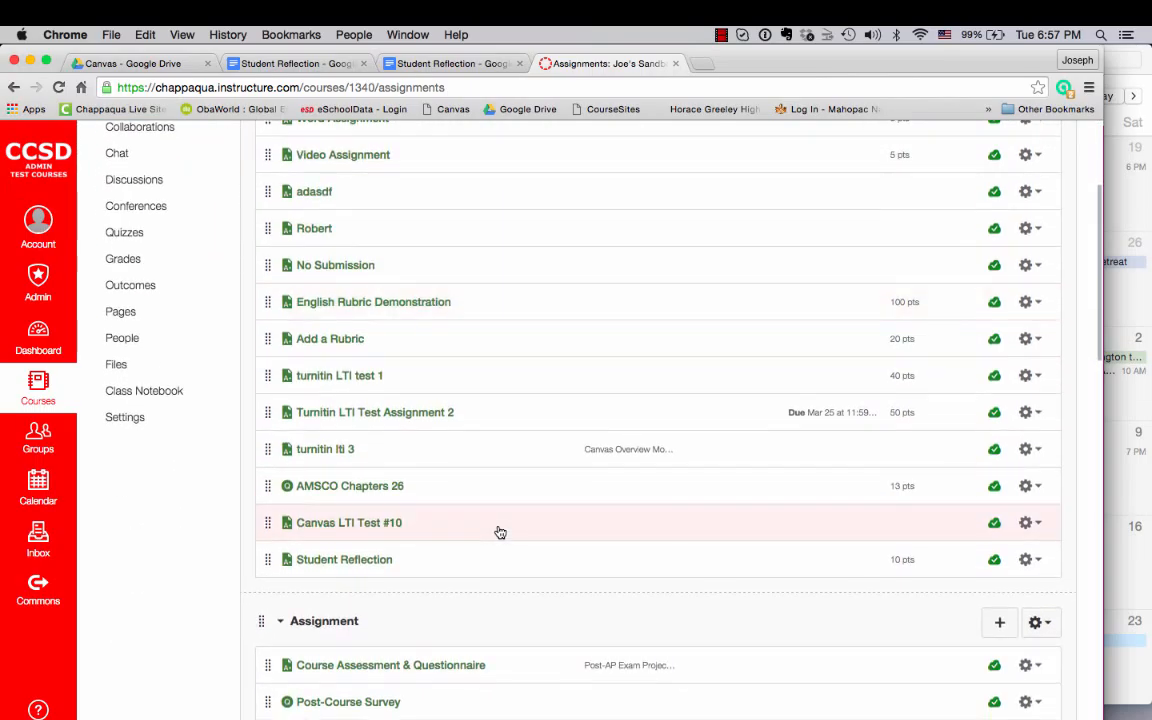
{"action": "left_click", "coordinate": [337, 564]}
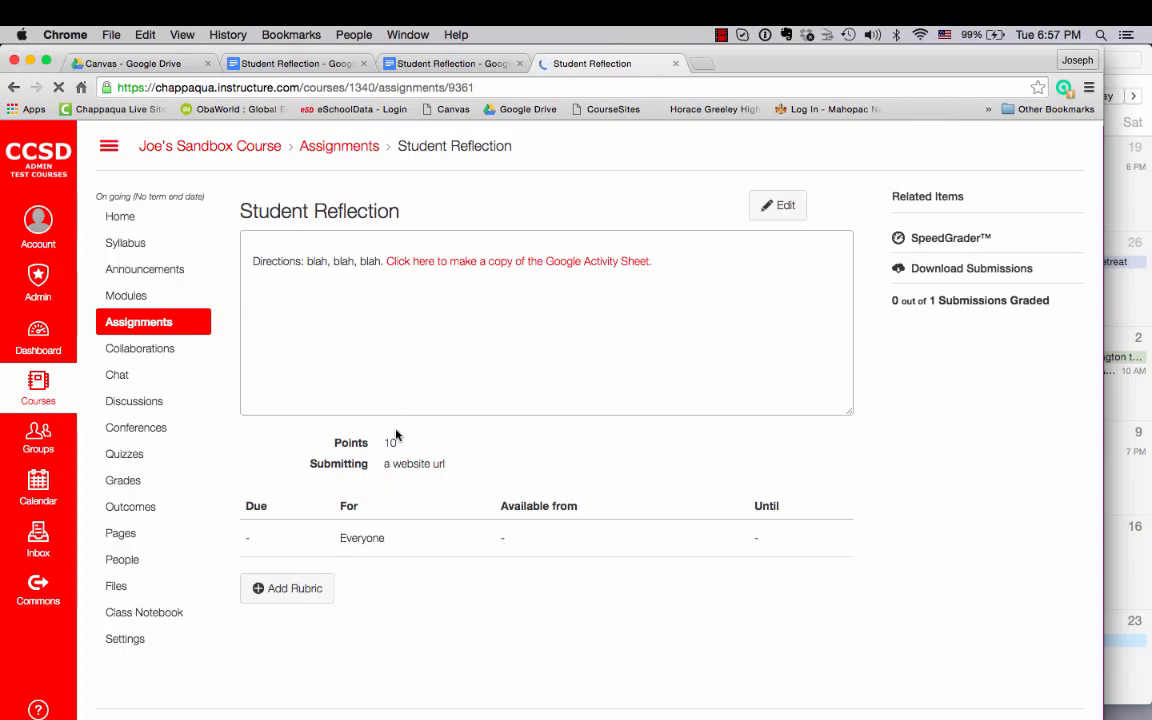
{"action": "left_click", "coordinate": [934, 242]}
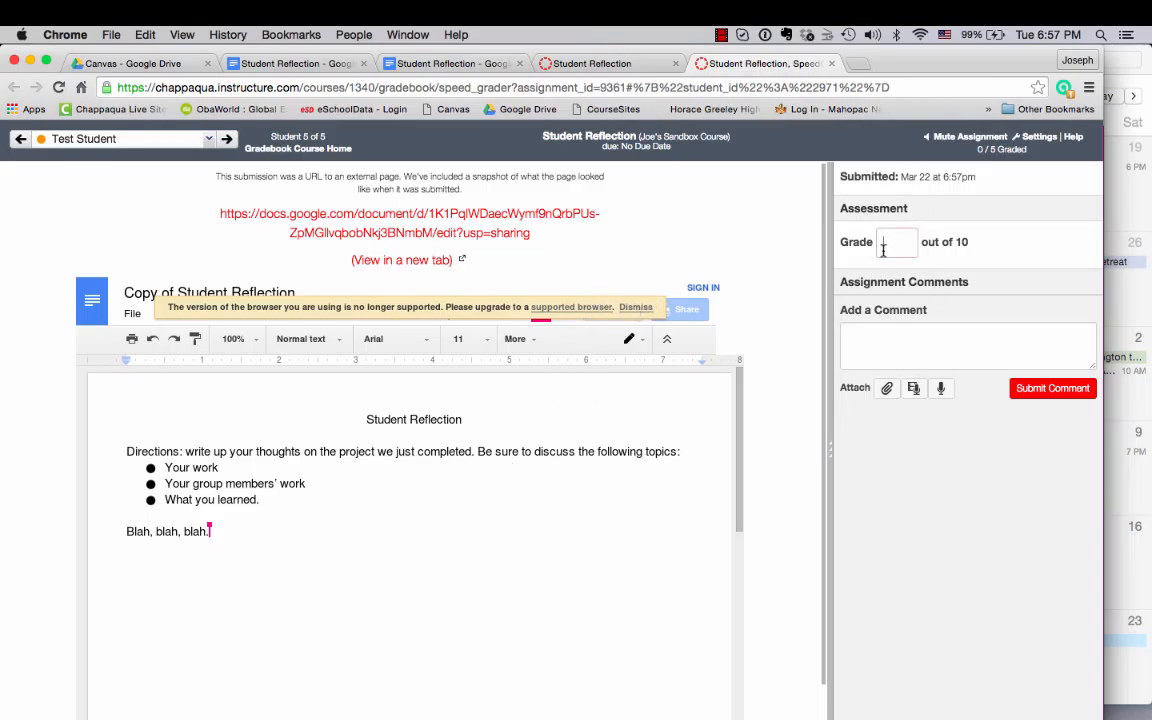
- Grade the test student's submission 6 out of 10 and submit the comment "You really need to put more thought into your work."
{"action": "left_click", "coordinate": [883, 250]}
{"action": "type", "text": "6"}
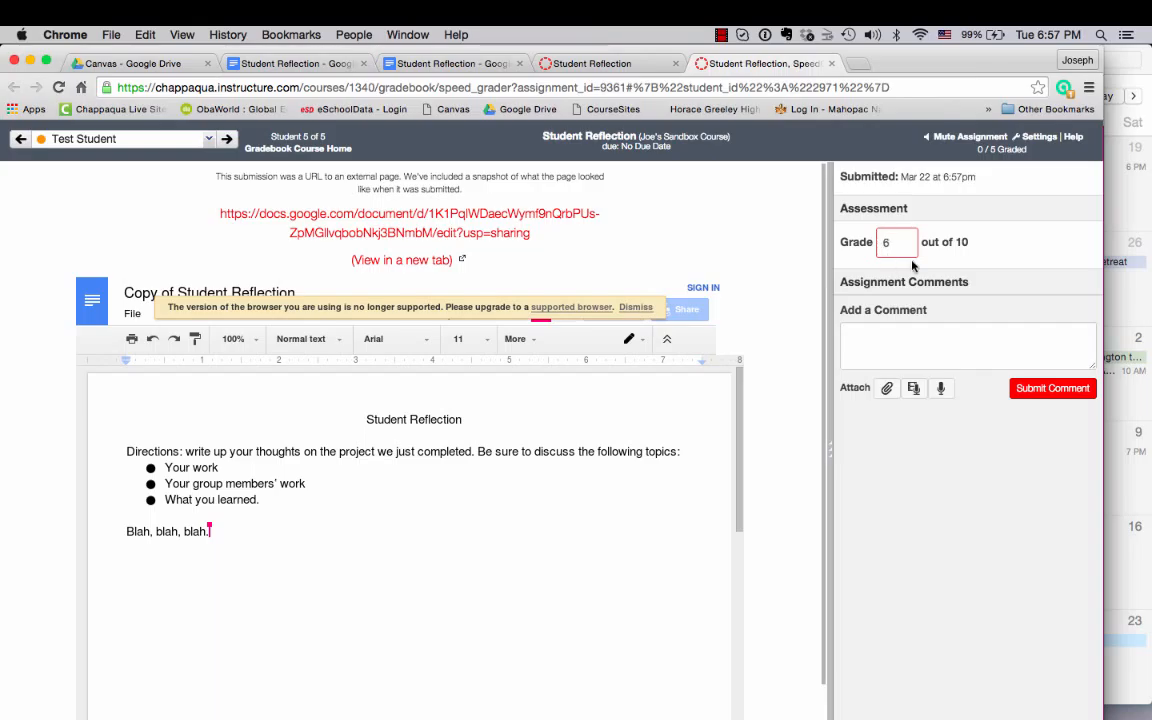
{"action": "left_click", "coordinate": [892, 338]}
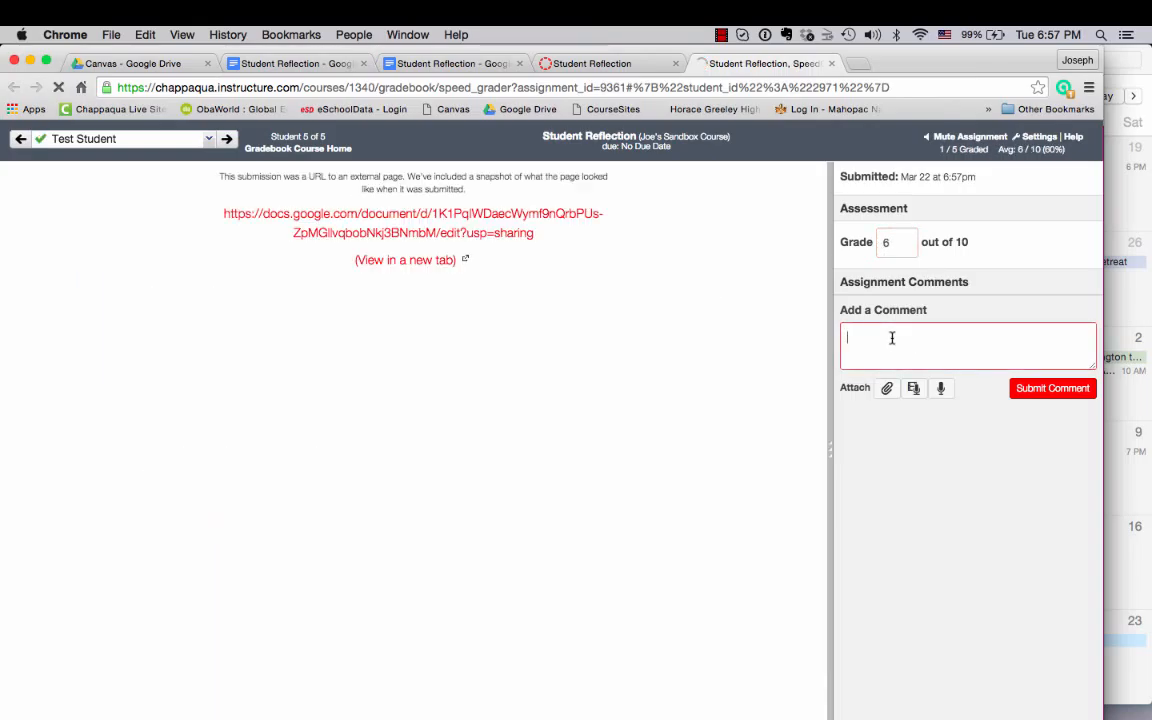
{"action": "type", "text": "You "}
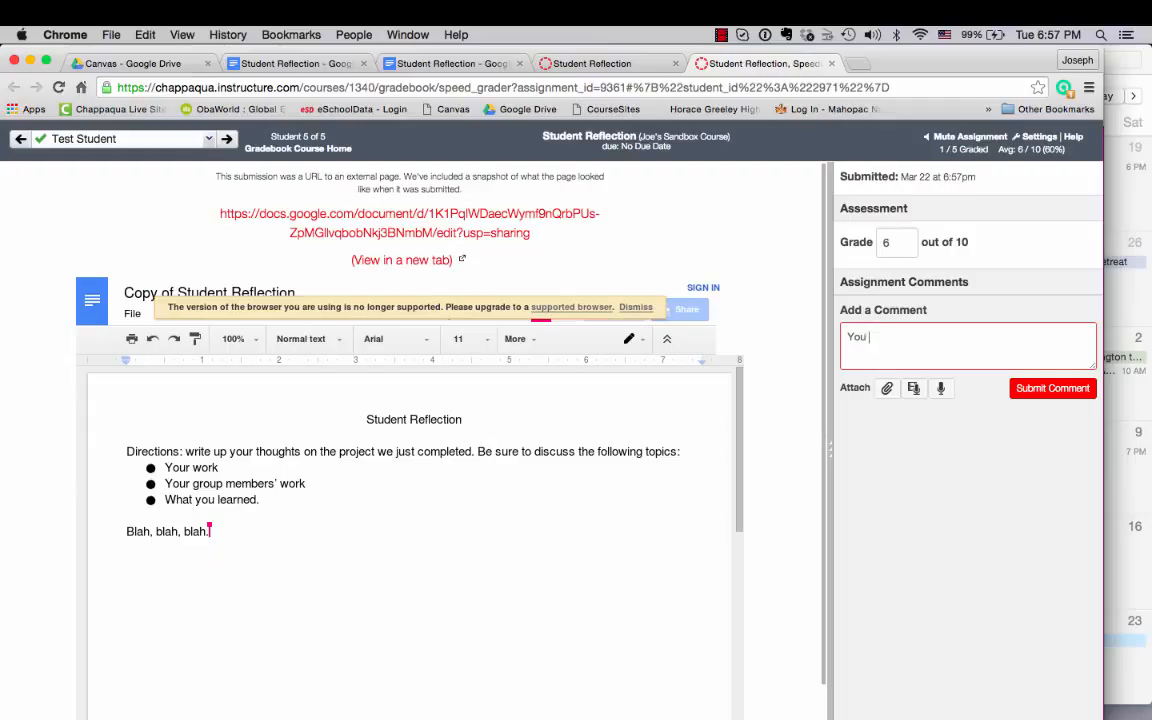
{"action": "type", "text": "really need to put more tha"}
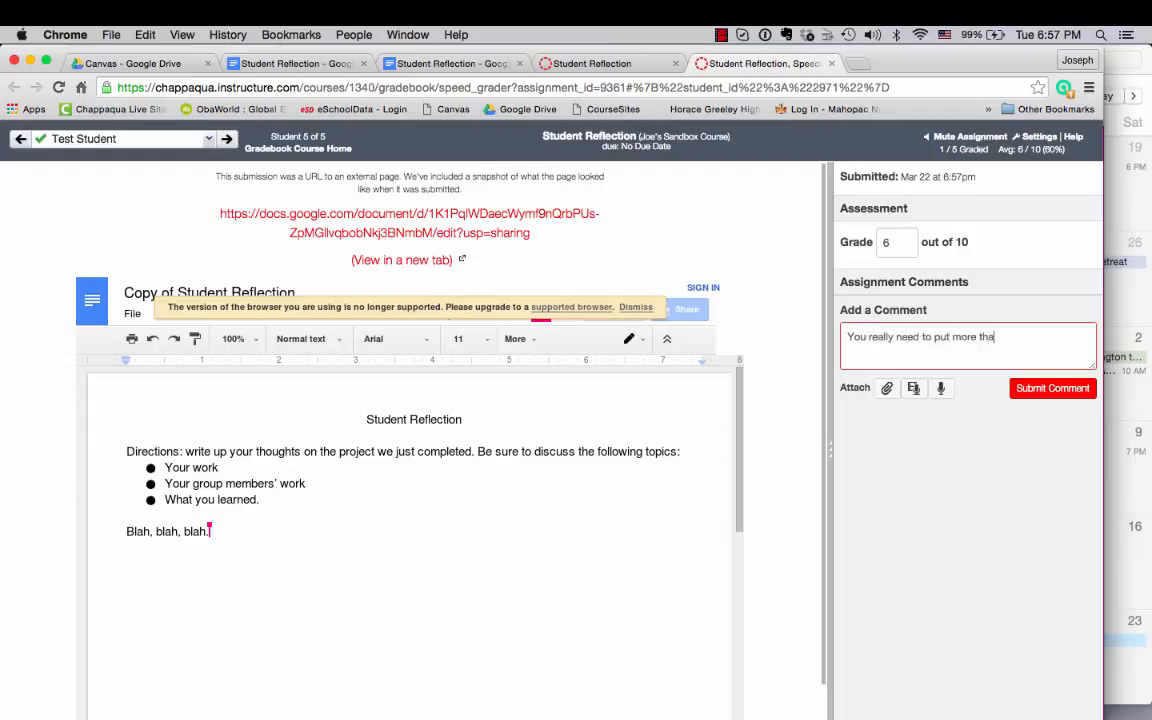
{"action": "key", "text": "BackSpace"}
{"action": "type", "text": "ought into your work."}
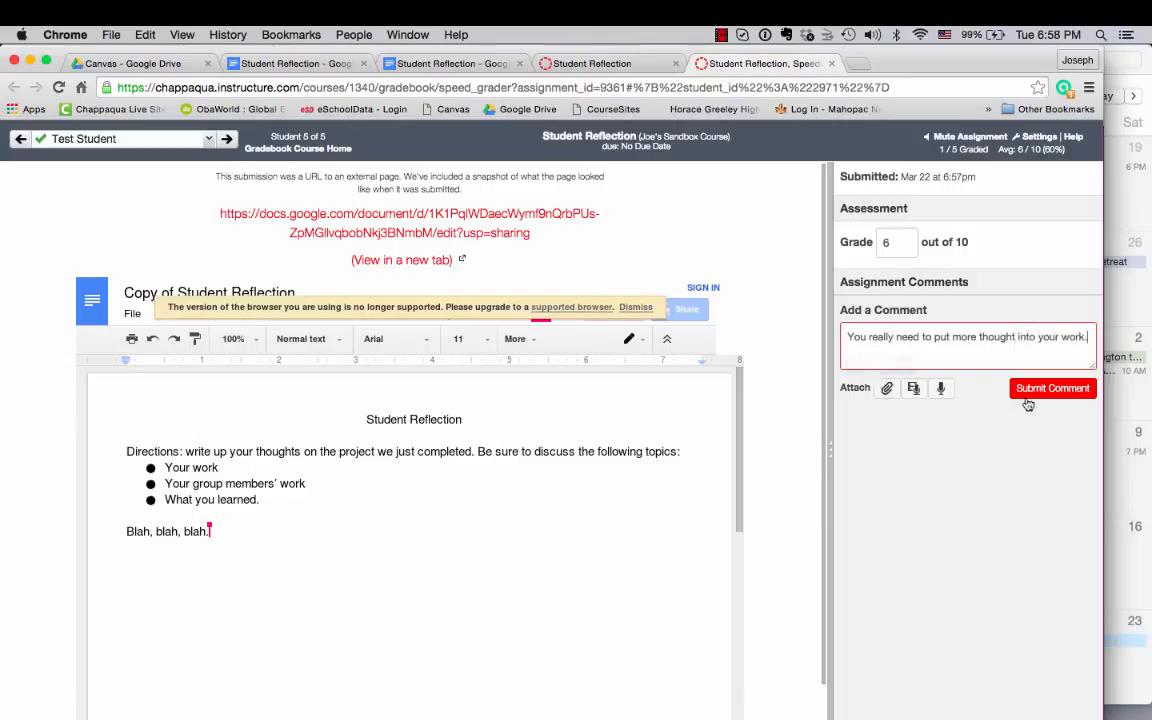
{"action": "left_click", "coordinate": [1035, 392]}
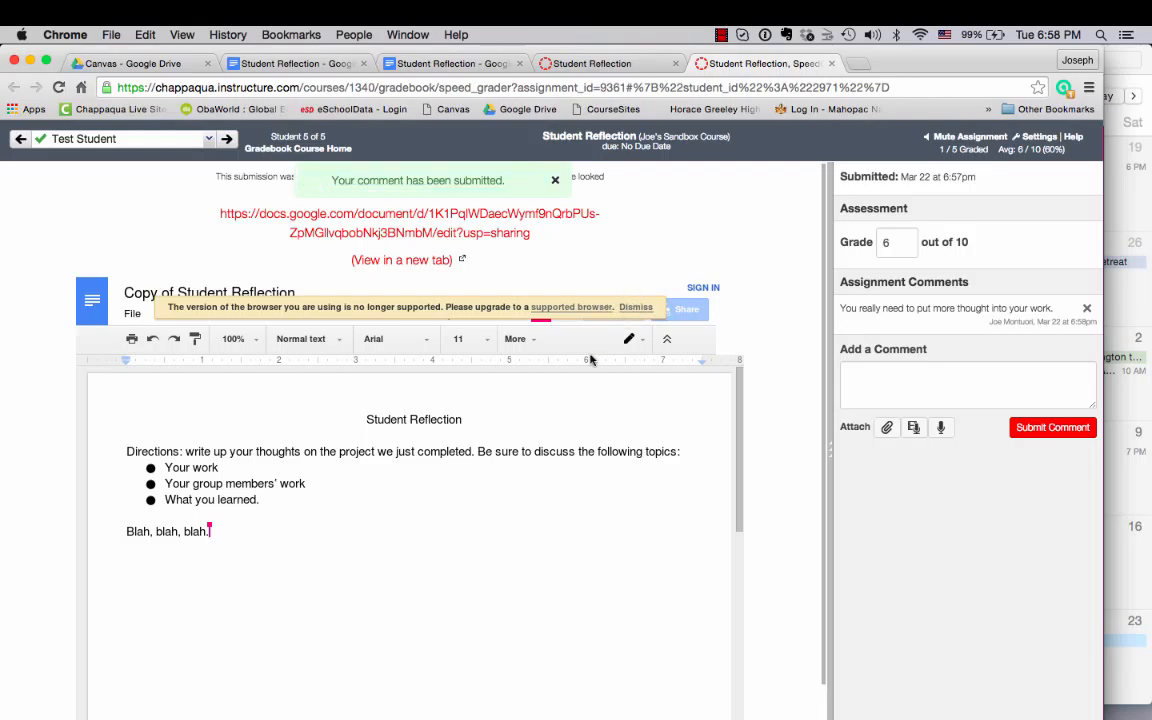
- Open the submitted document link in SpeedGrader and comment "You really need to put more thought into your work." on the "Blah, blah, blah." line
{"action": "left_click", "coordinate": [445, 234]}
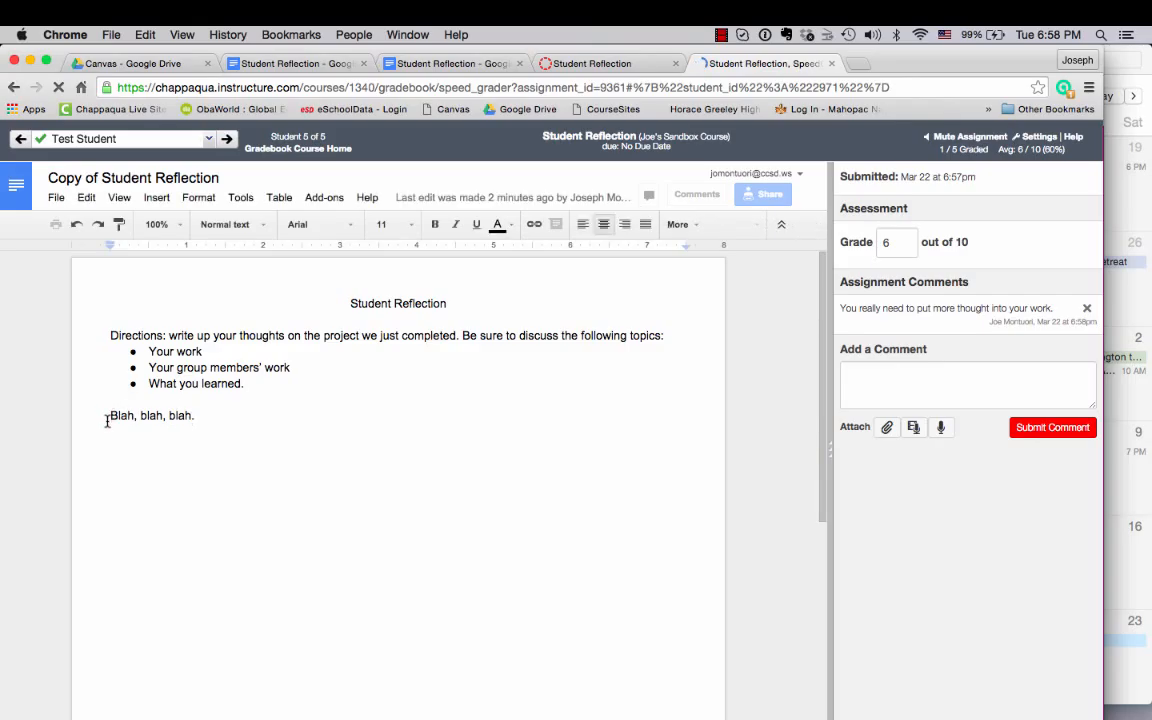
{"action": "left_click_drag", "start_coordinate": [106, 418], "coordinate": [222, 420]}
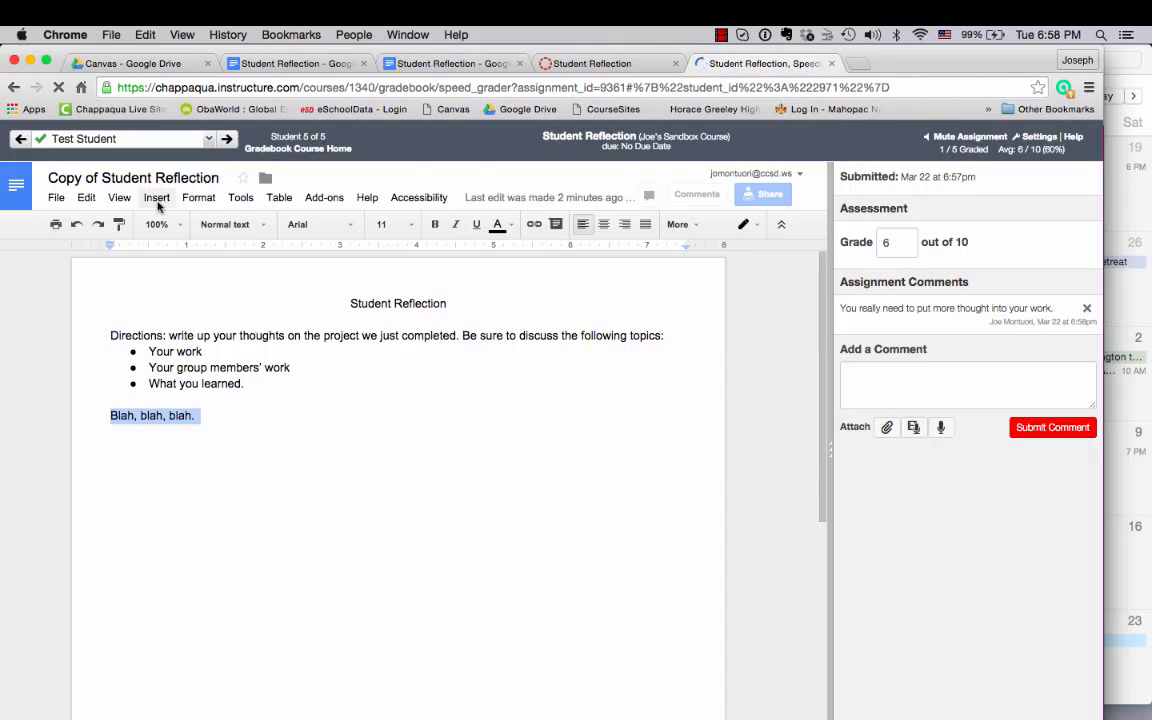
{"action": "left_click", "coordinate": [157, 199]}
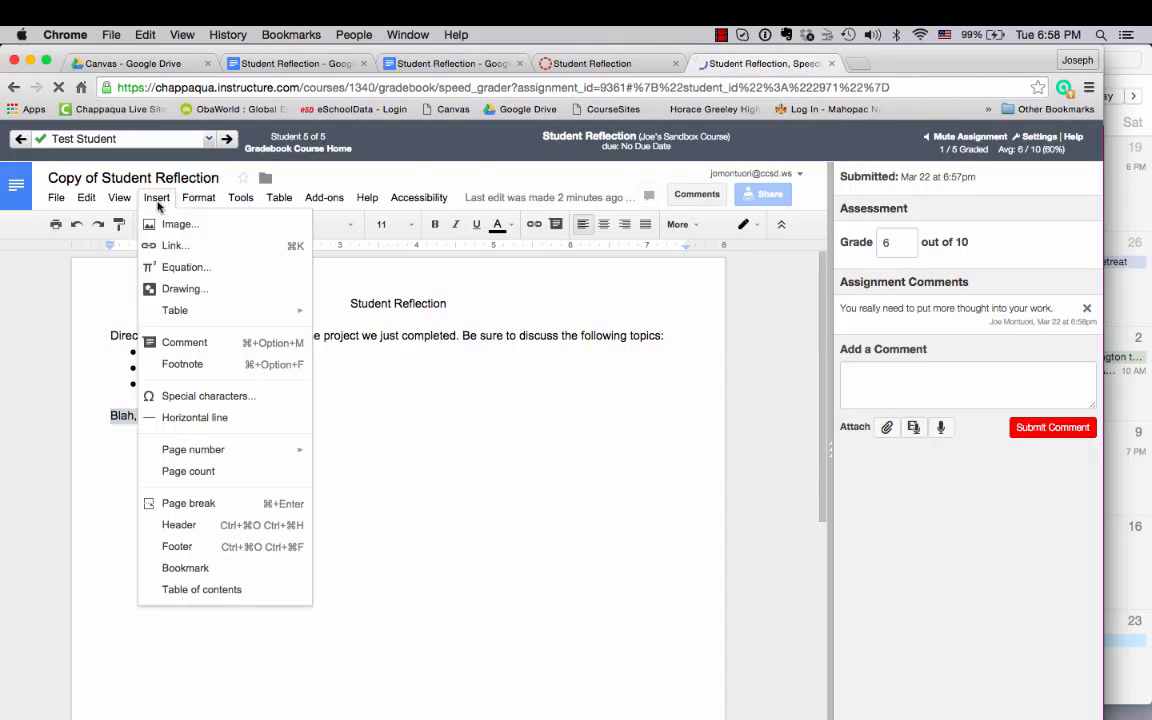
{"action": "left_click", "coordinate": [174, 345]}
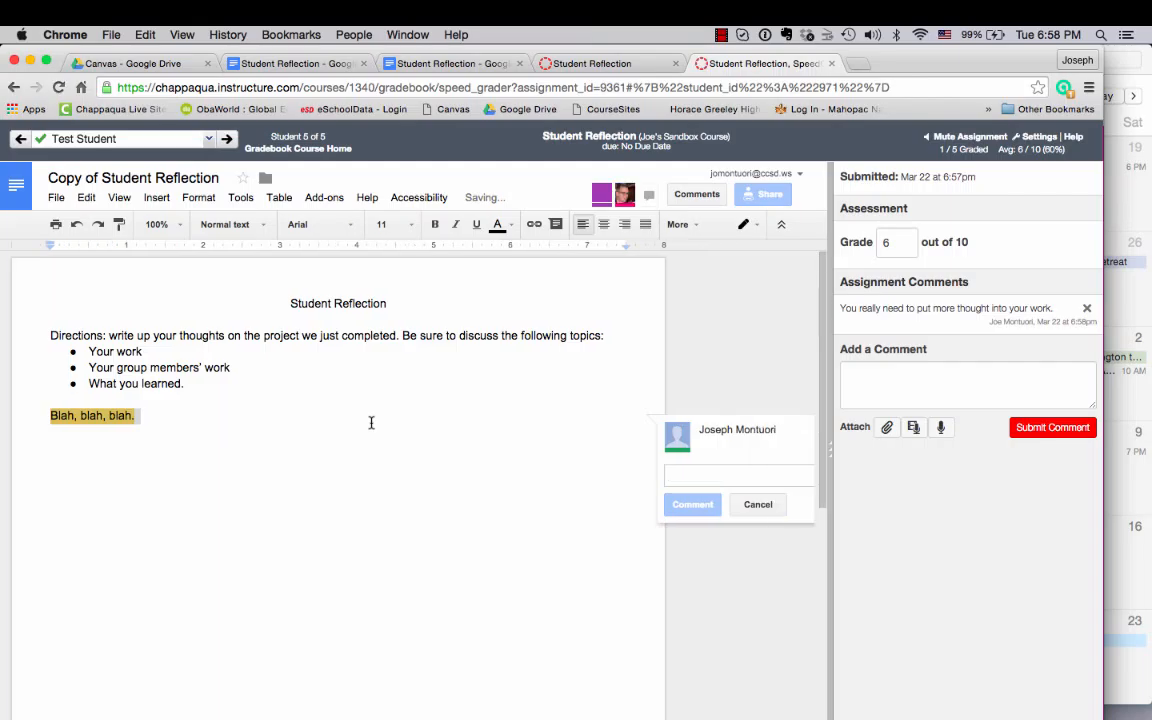
{"action": "type", "text": "You really n"}
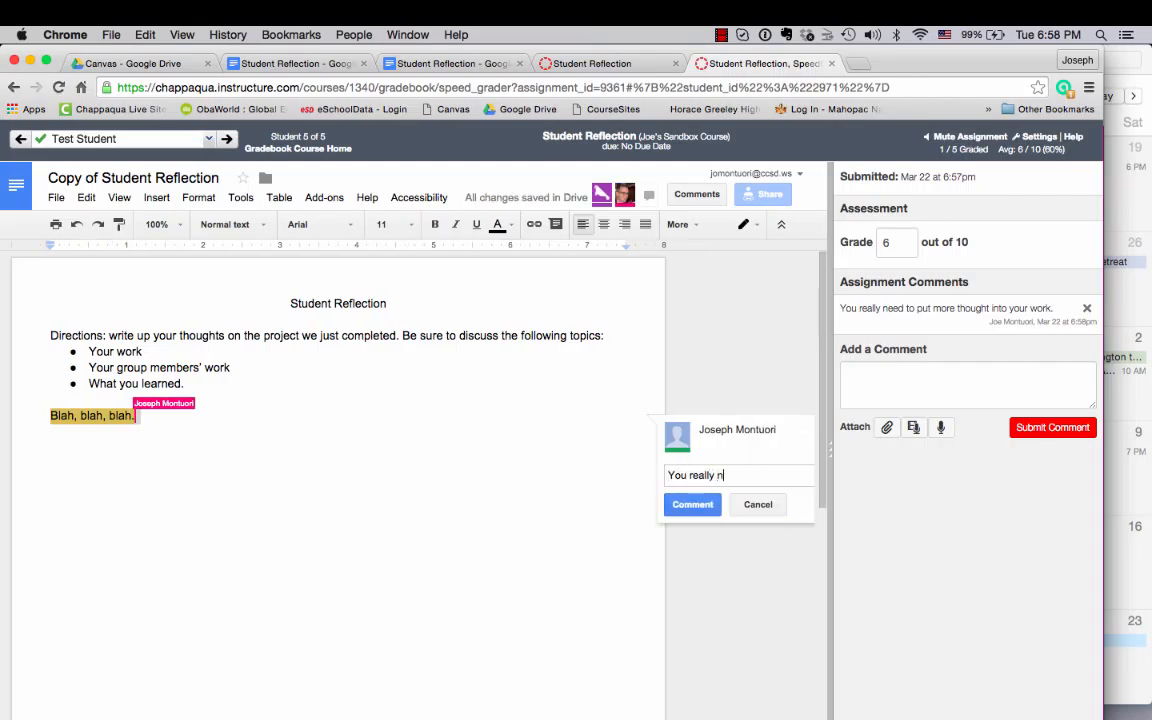
{"action": "type", "text": "eed to put more "}
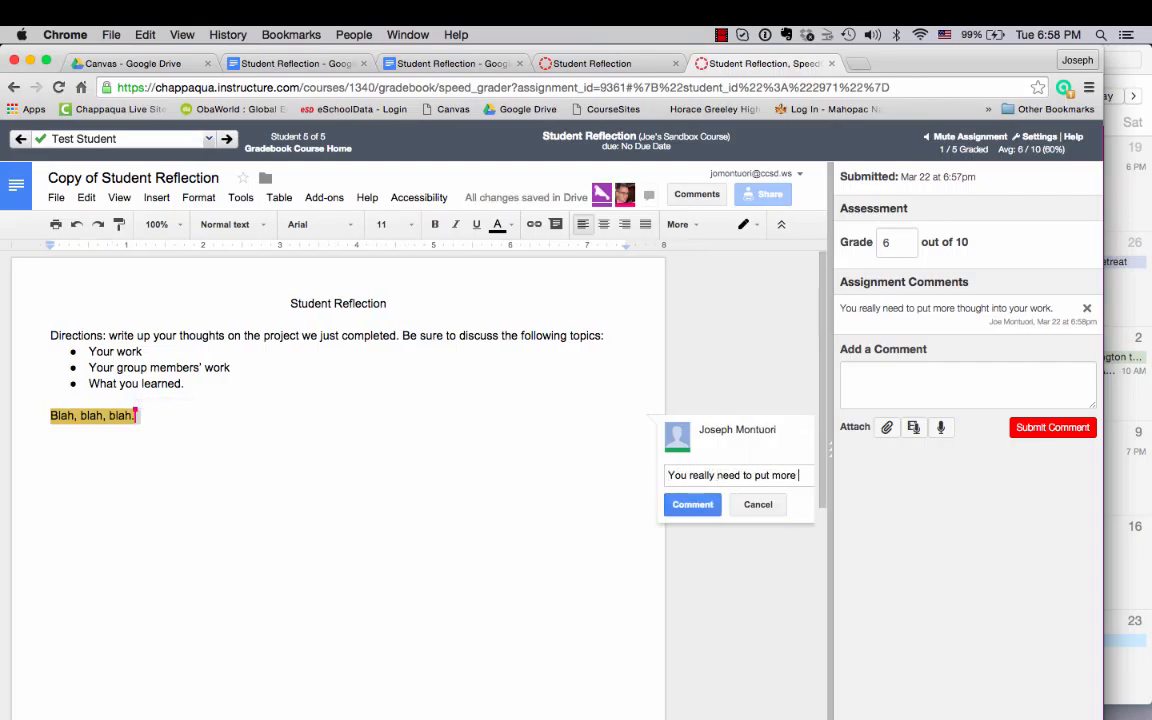
{"action": "type", "text": "thought into "}
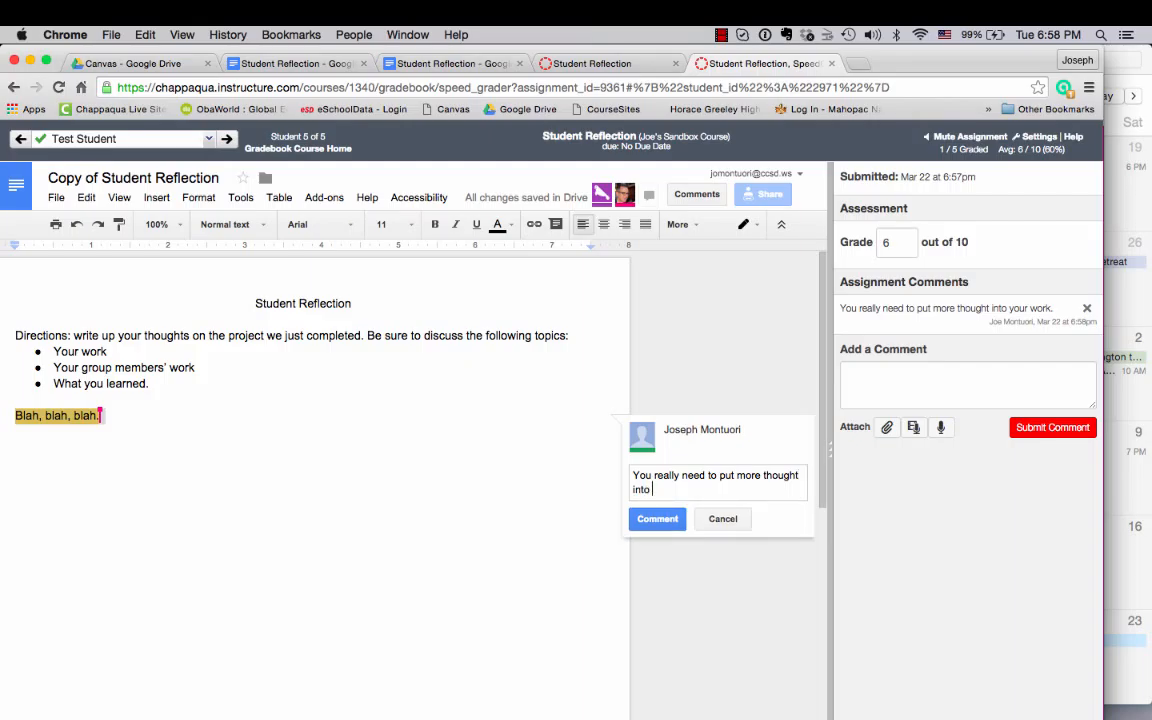
{"action": "type", "text": "your work."}
{"action": "left_click", "coordinate": [657, 518]}
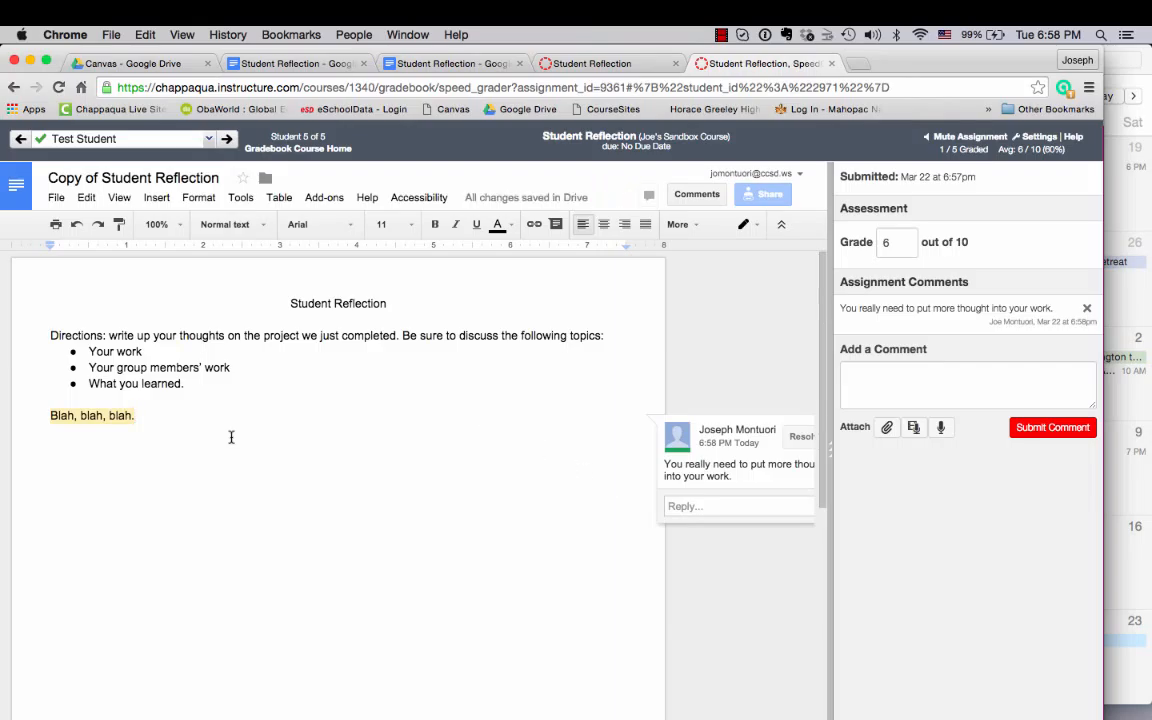
{"action": "scroll", "coordinate": [231, 437], "scroll_direction": "down", "scroll_amount": 2}
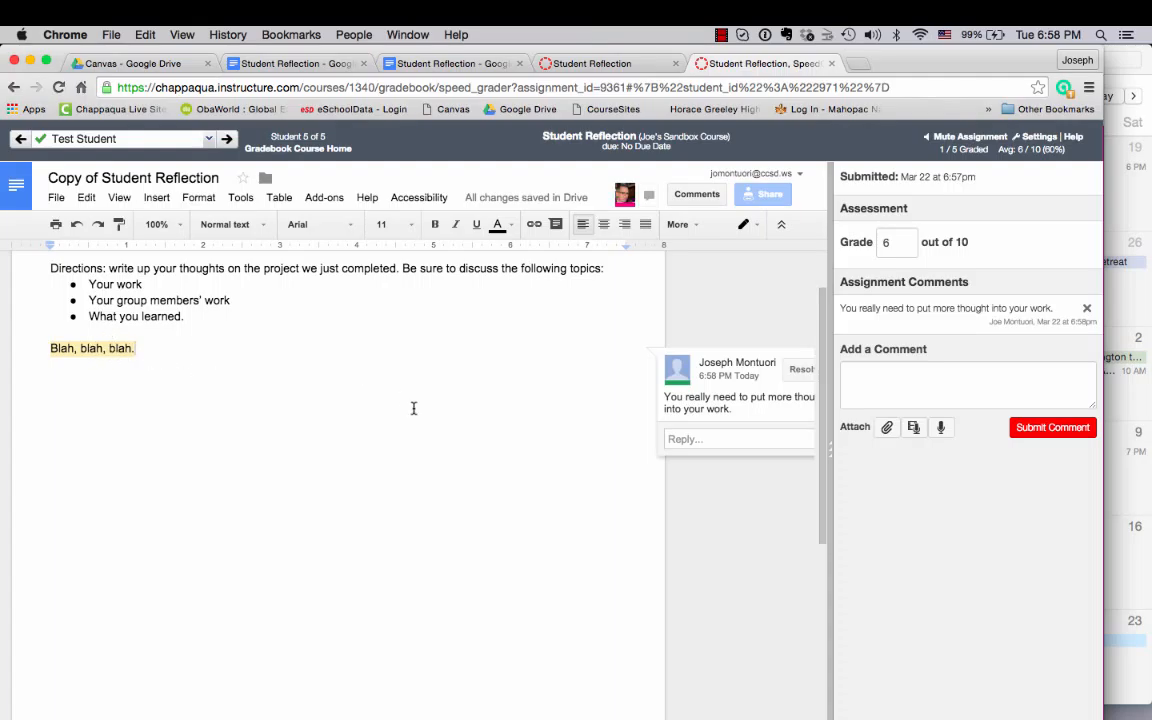
{"action": "left_click", "coordinate": [147, 346]}
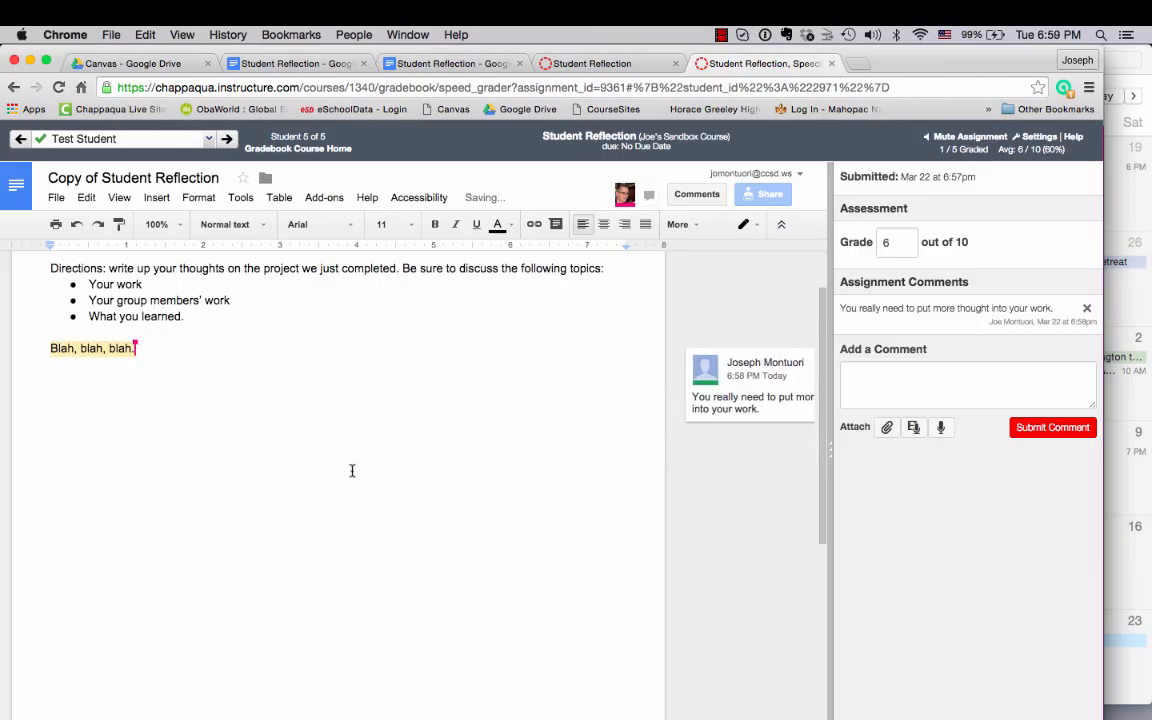
{"action": "scroll", "coordinate": [352, 470], "scroll_direction": "up", "scroll_amount": 2}
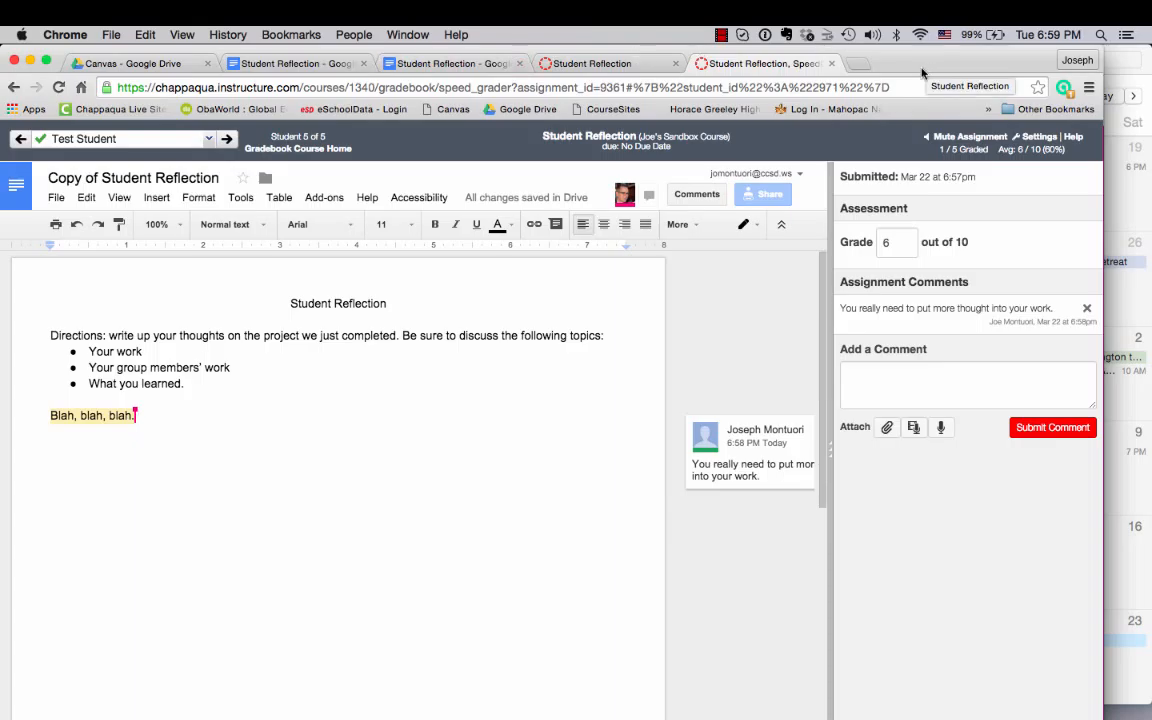
- Return to the teacher's Canvas course and create a new assignment named "Another Student Reflection"
{"action": "left_click", "coordinate": [590, 68]}
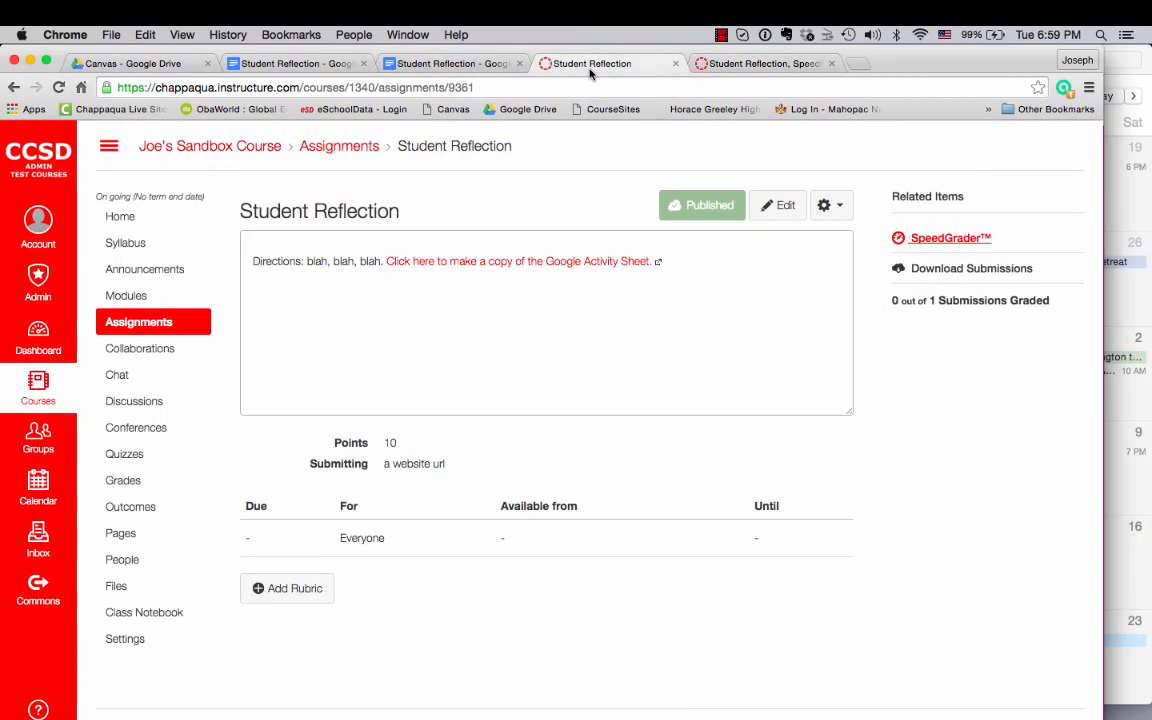
{"action": "left_click", "coordinate": [127, 323]}
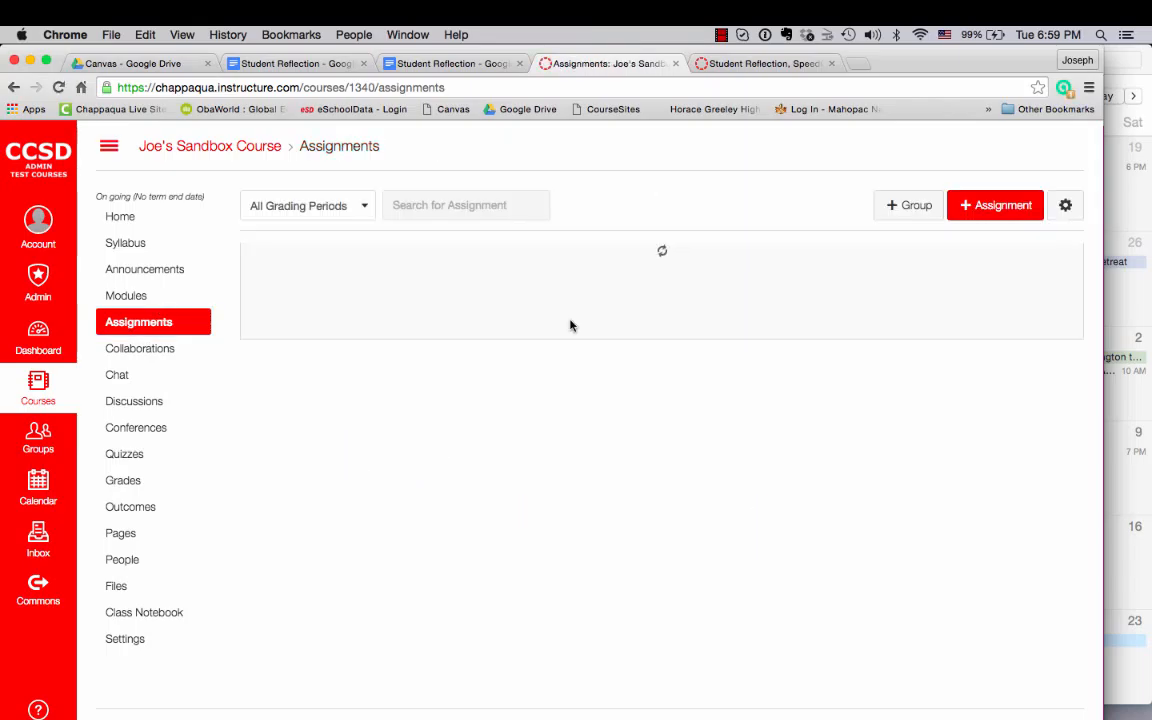
{"action": "left_click", "coordinate": [996, 208]}
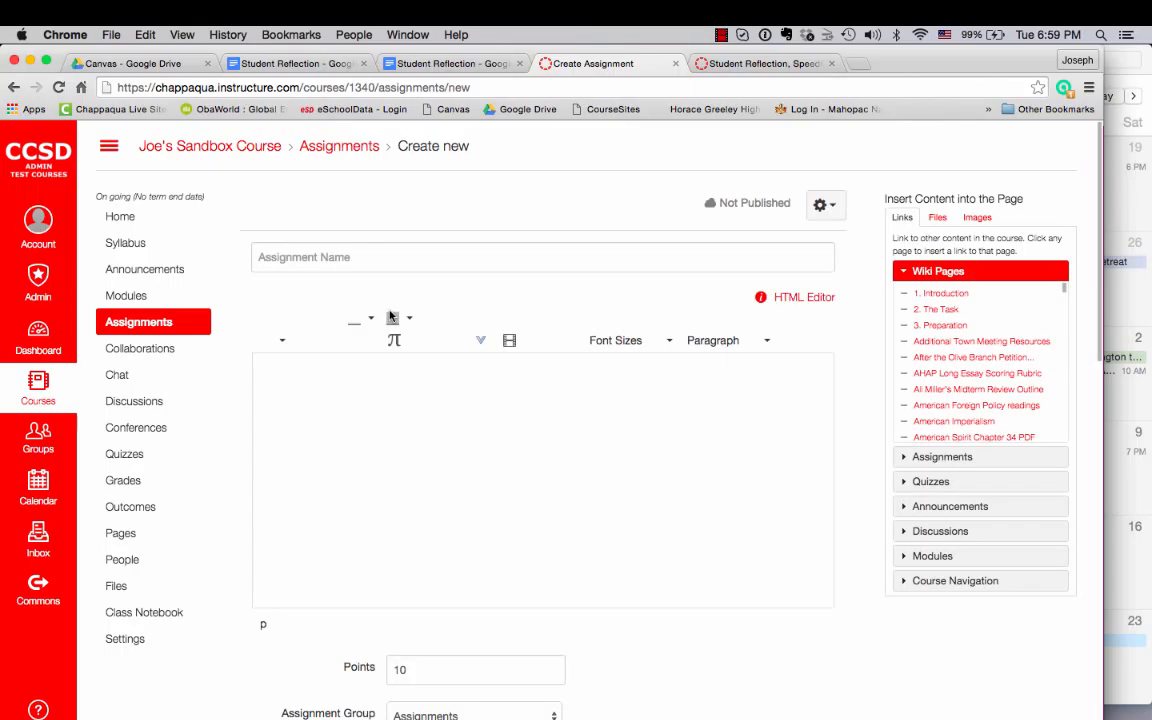
{"action": "left_click", "coordinate": [342, 257]}
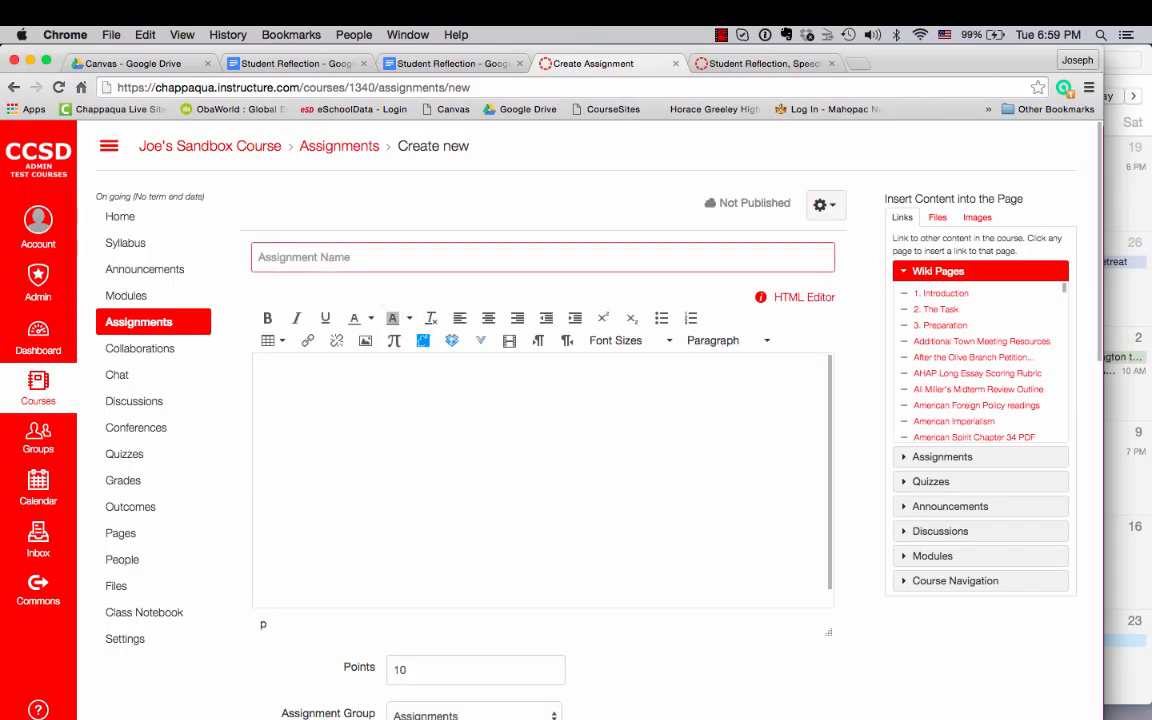
{"action": "type", "text": "Another Student "}
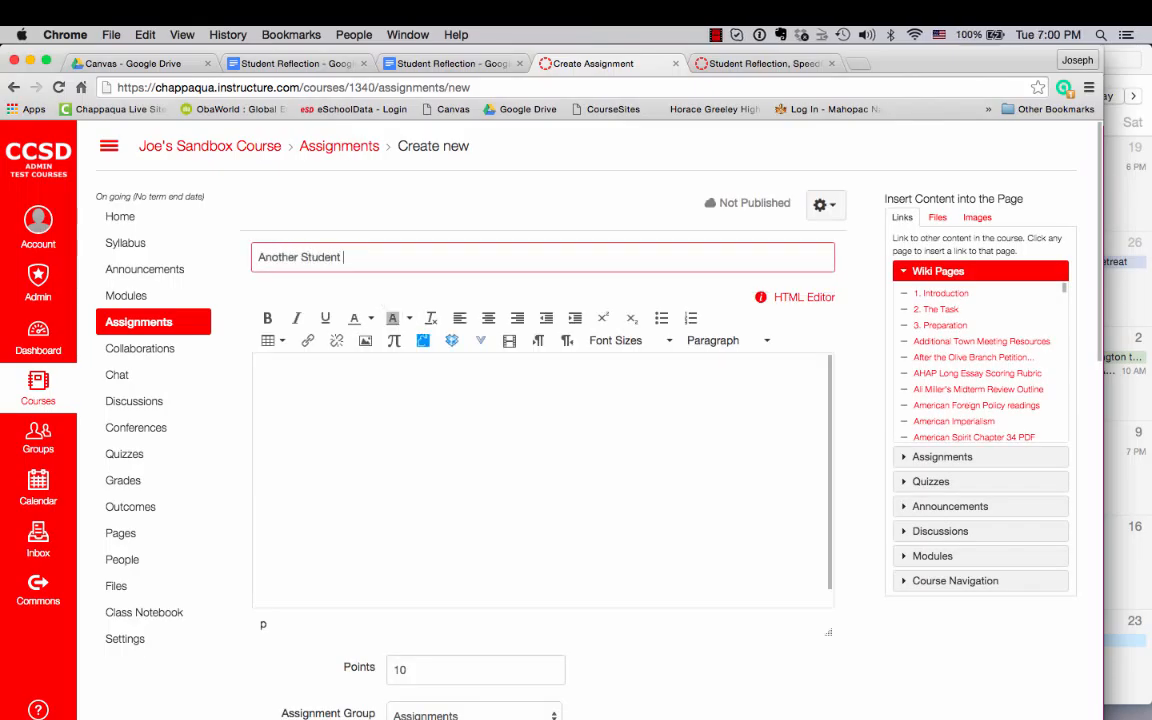
{"action": "type", "text": "Reflection"}
{"action": "key", "text": "Tab"}
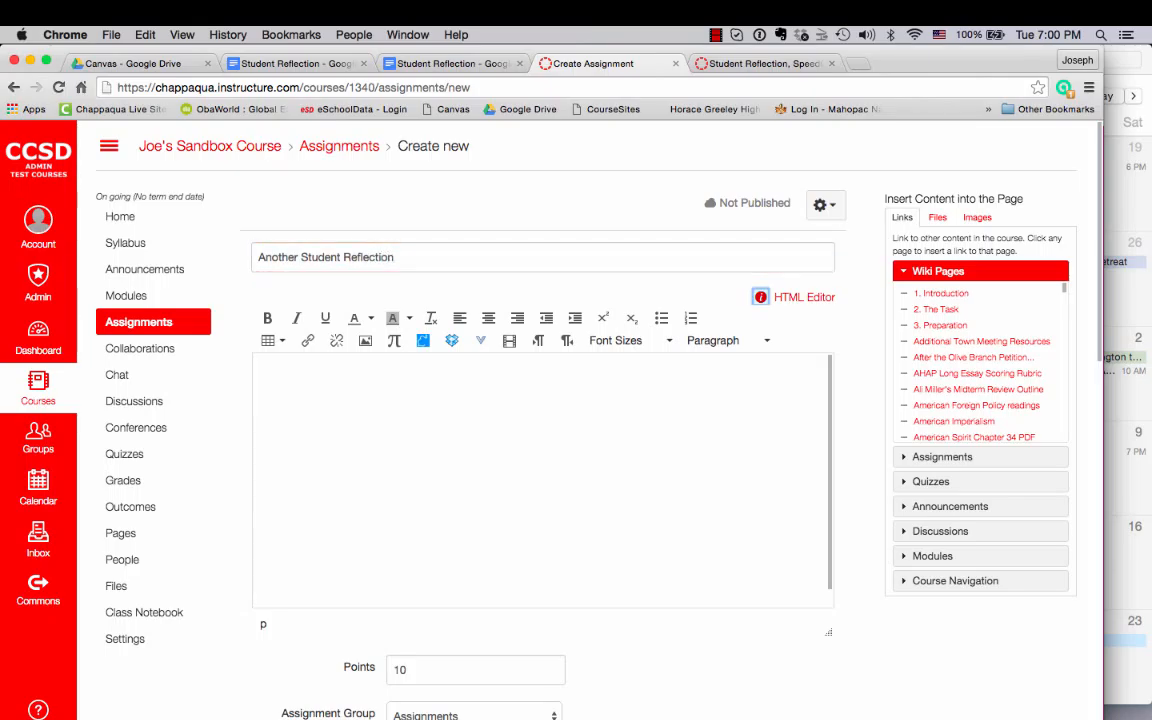
- Write the assignment description "Directions: blah, blah, blah. Click here to make a copy of the worksheet."
{"action": "left_click", "coordinate": [262, 375]}
{"action": "type", "text": "Directions: "}
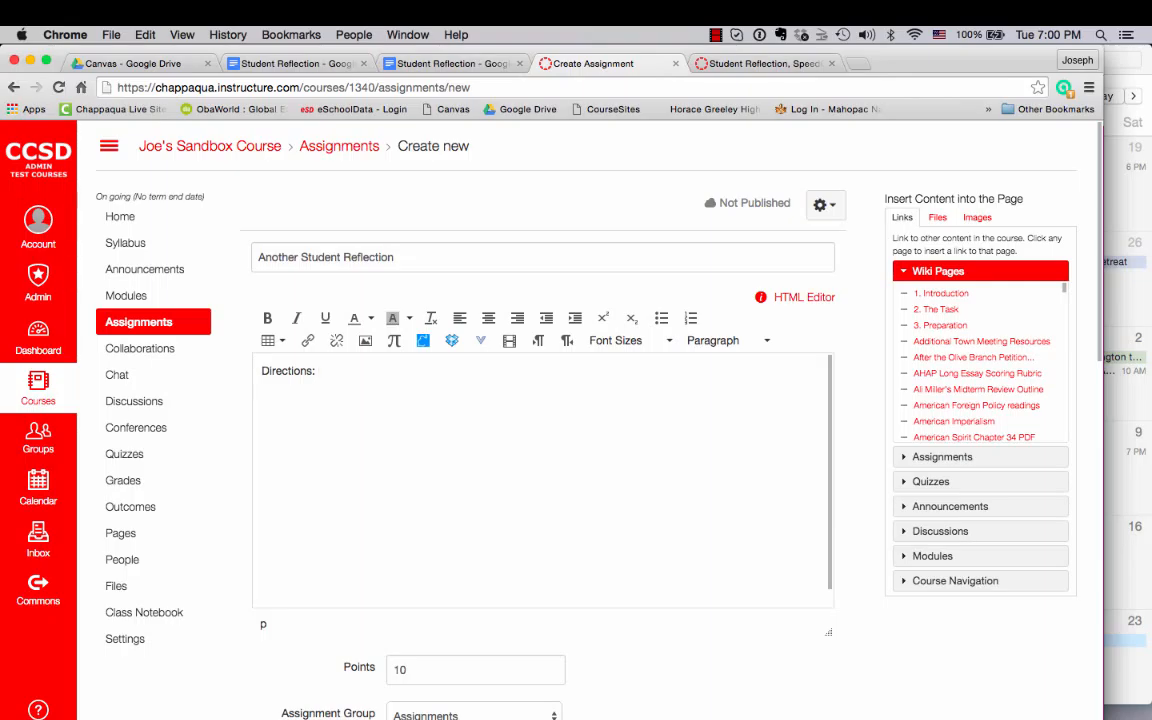
{"action": "type", "text": "blah, blah, blah. Click here to ma"}
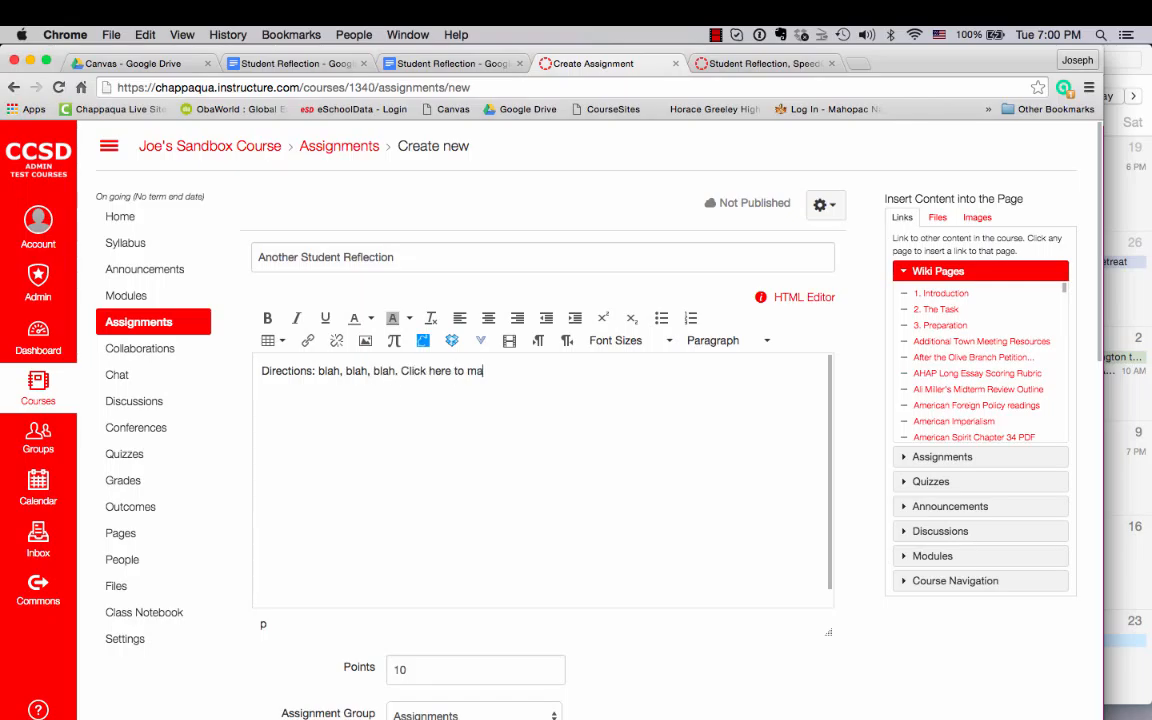
{"action": "type", "text": "ke a copy of the worksheet."}
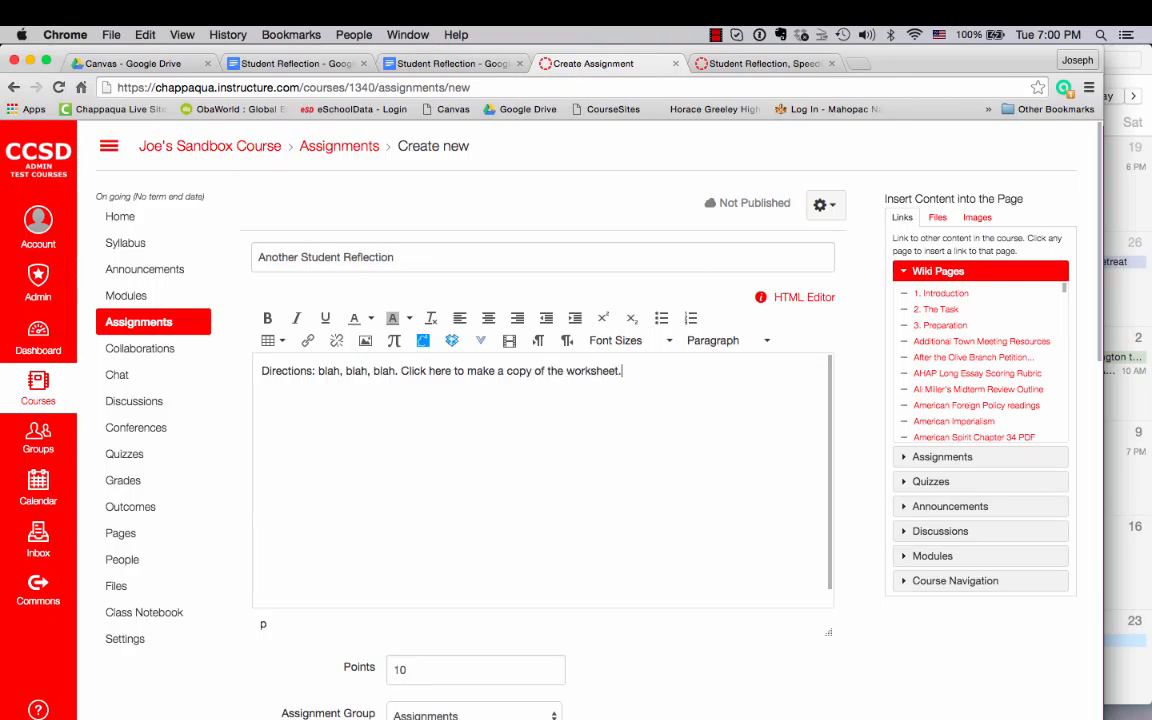
- Select the sentence "Click here to make a copy of the worksheet." and open the website URL link dialog for it
{"action": "key", "text": "alt+shift+Left"}
{"action": "key", "text": "alt+shift+Left"}
{"action": "key", "text": "alt+shift+Left"}
{"action": "key", "text": "alt+shift+Left"}
{"action": "key", "text": "alt+shift+Left"}
{"action": "key", "text": "alt+shift+Left"}
{"action": "key", "text": "alt+shift+Left"}
{"action": "key", "text": "alt+shift+Left"}
{"action": "key", "text": "alt+shift+Left"}
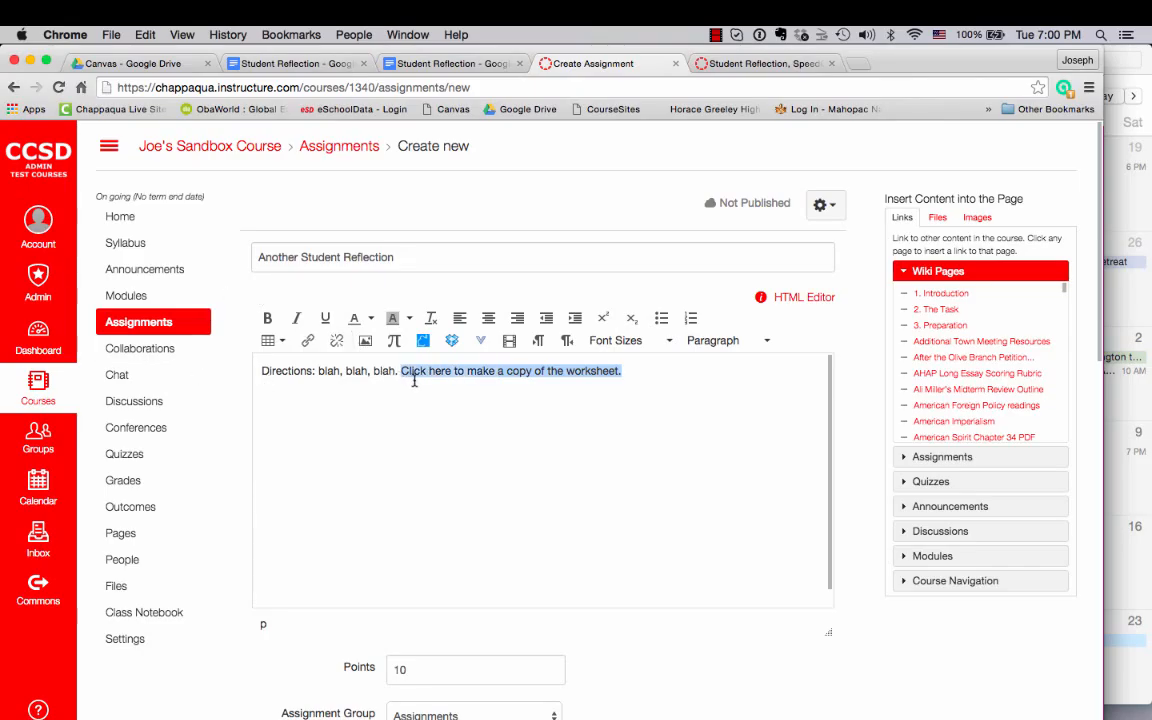
{"action": "left_click", "coordinate": [309, 342]}
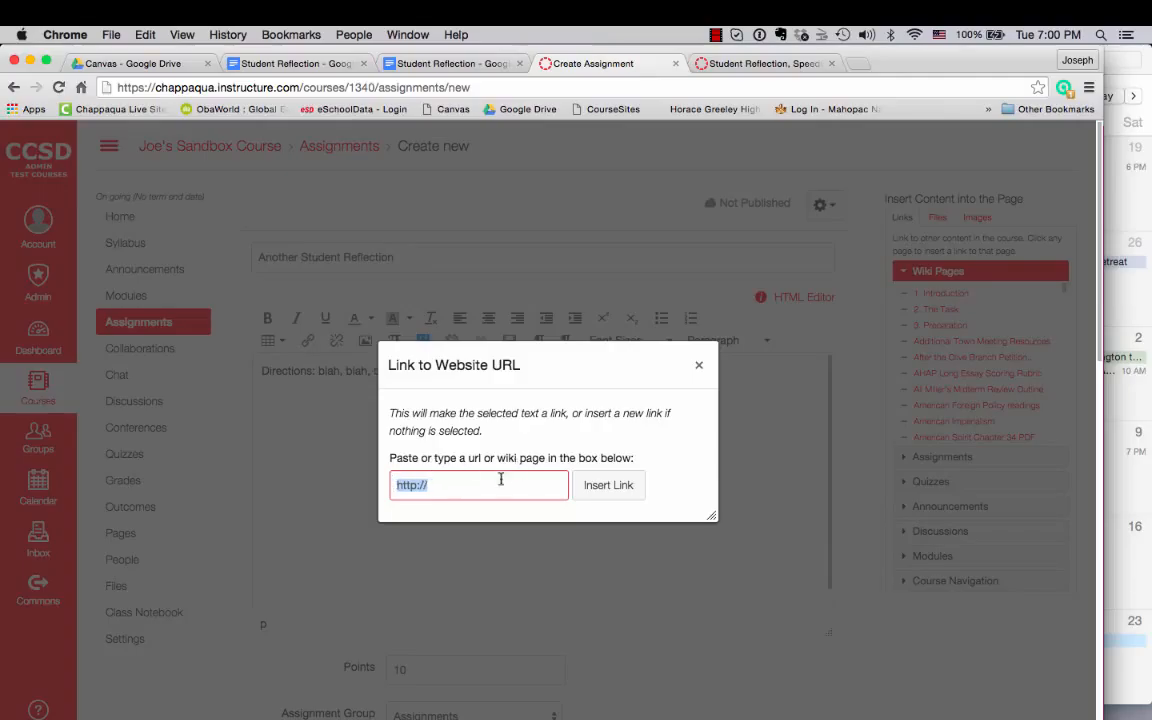
- Switch to Google Drive and create a new Google Doc in the shared Canvas folder, accepting the folder's sharing permissions
{"action": "left_click", "coordinate": [171, 64]}
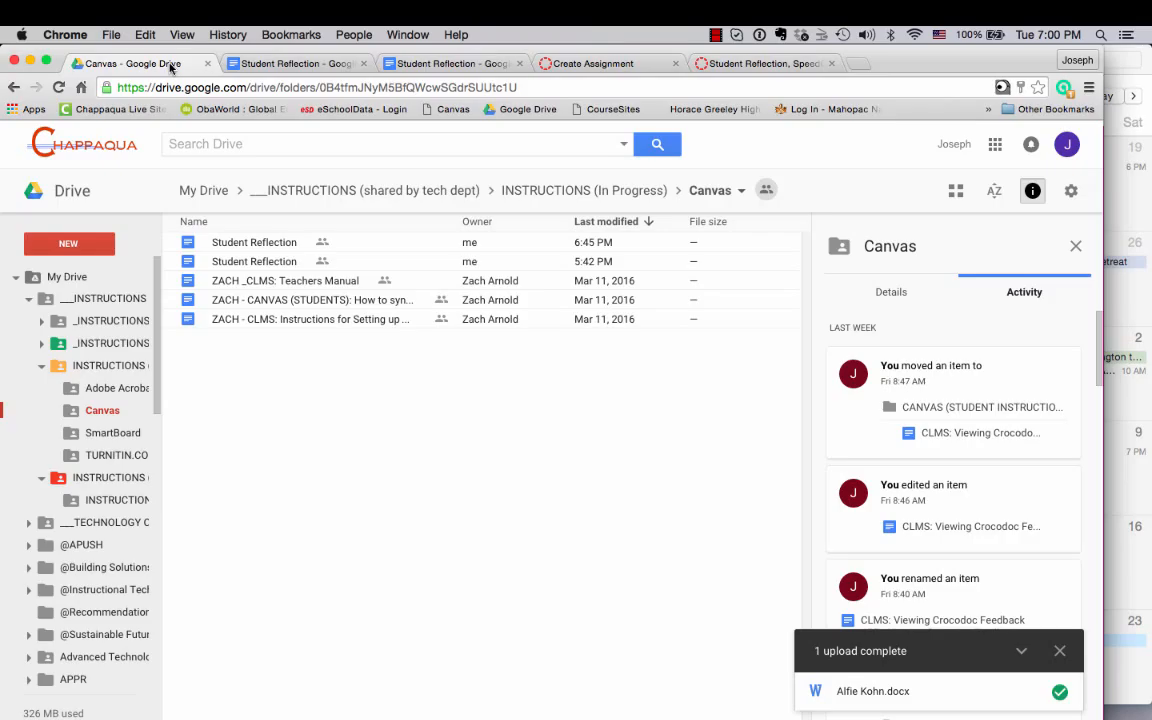
{"action": "left_click", "coordinate": [80, 245]}
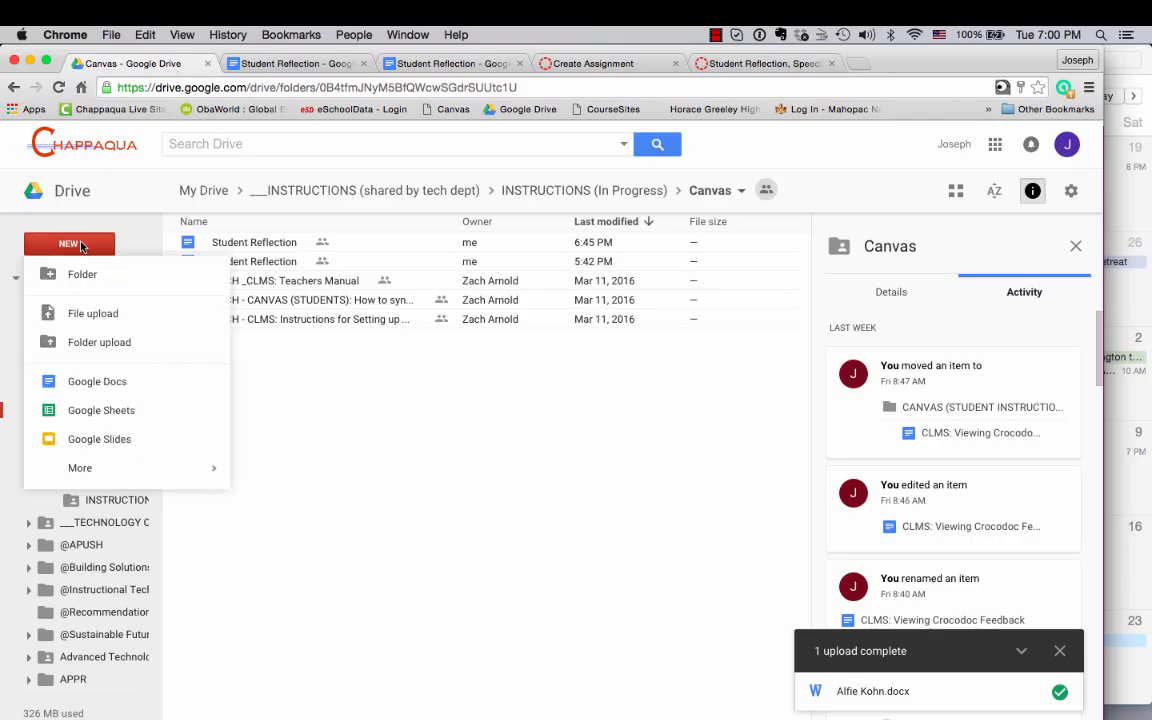
{"action": "left_click", "coordinate": [87, 384]}
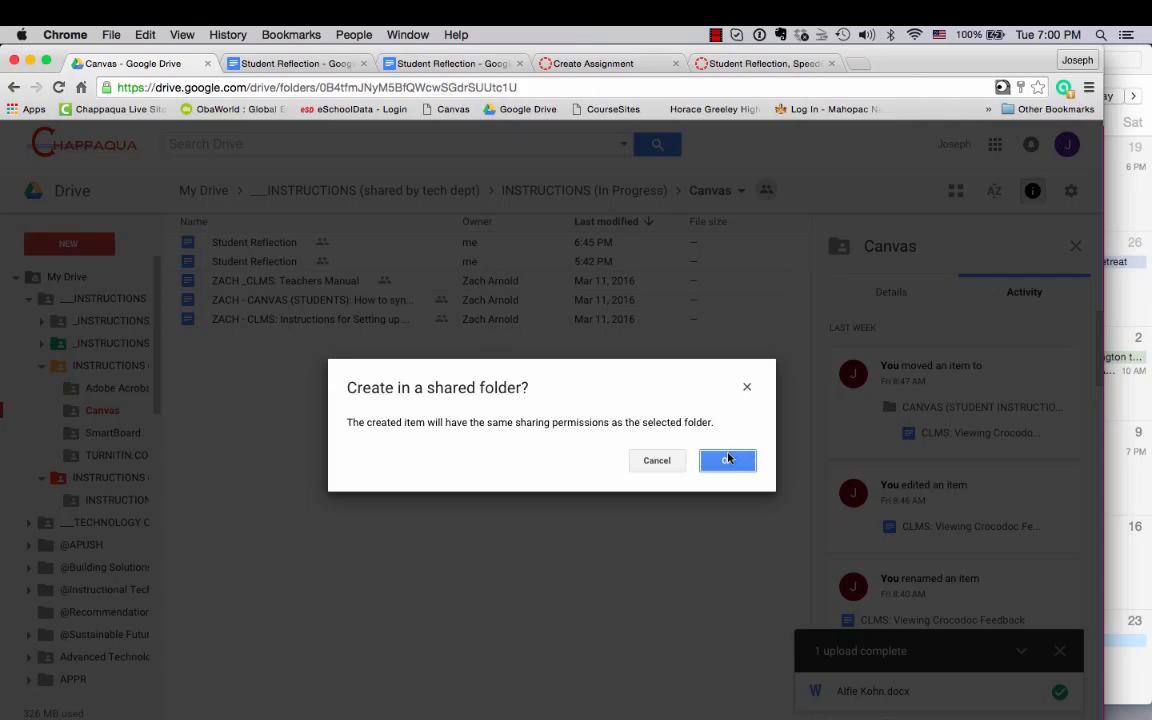
{"action": "left_click", "coordinate": [727, 461]}
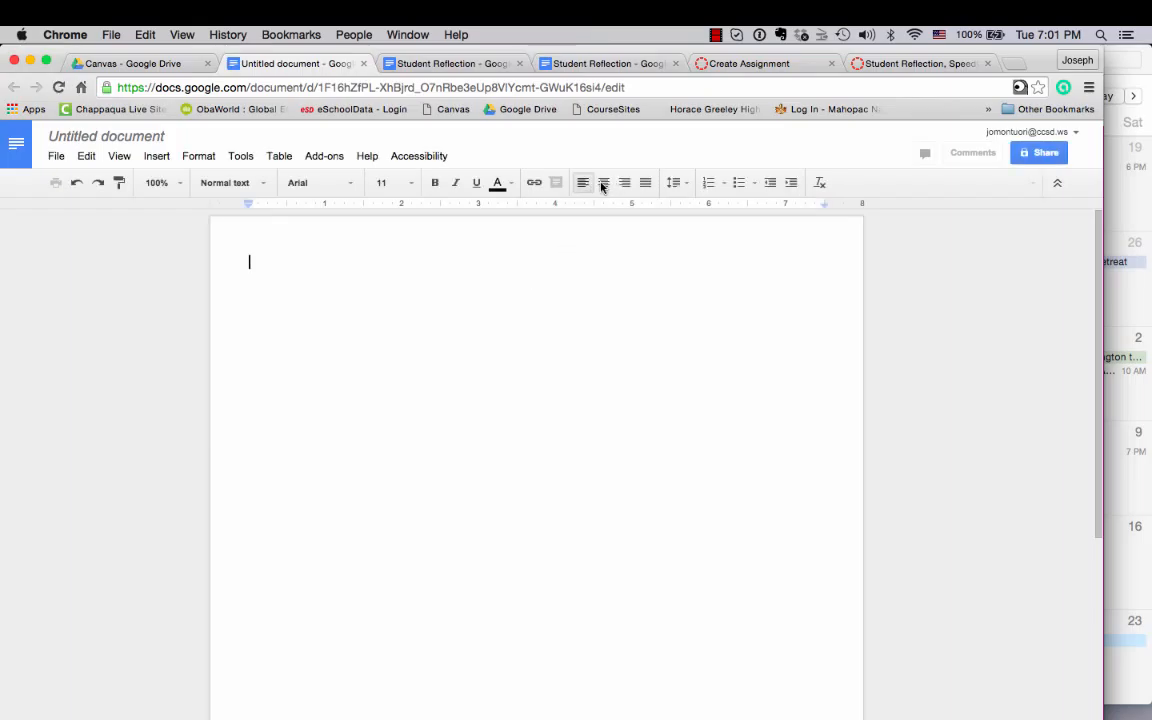
- Add the centred, bold, 18-point title "Another Student Reflection" to the new document
{"action": "left_click", "coordinate": [602, 186]}
{"action": "left_click", "coordinate": [411, 184]}
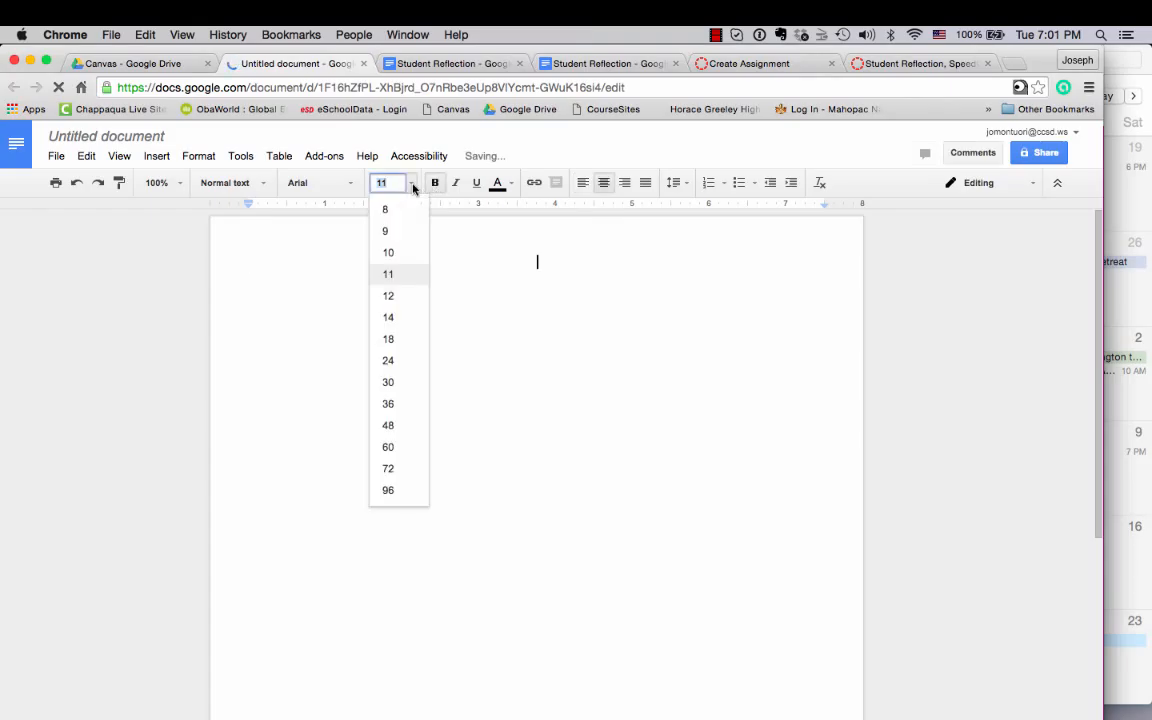
{"action": "left_click", "coordinate": [391, 340]}
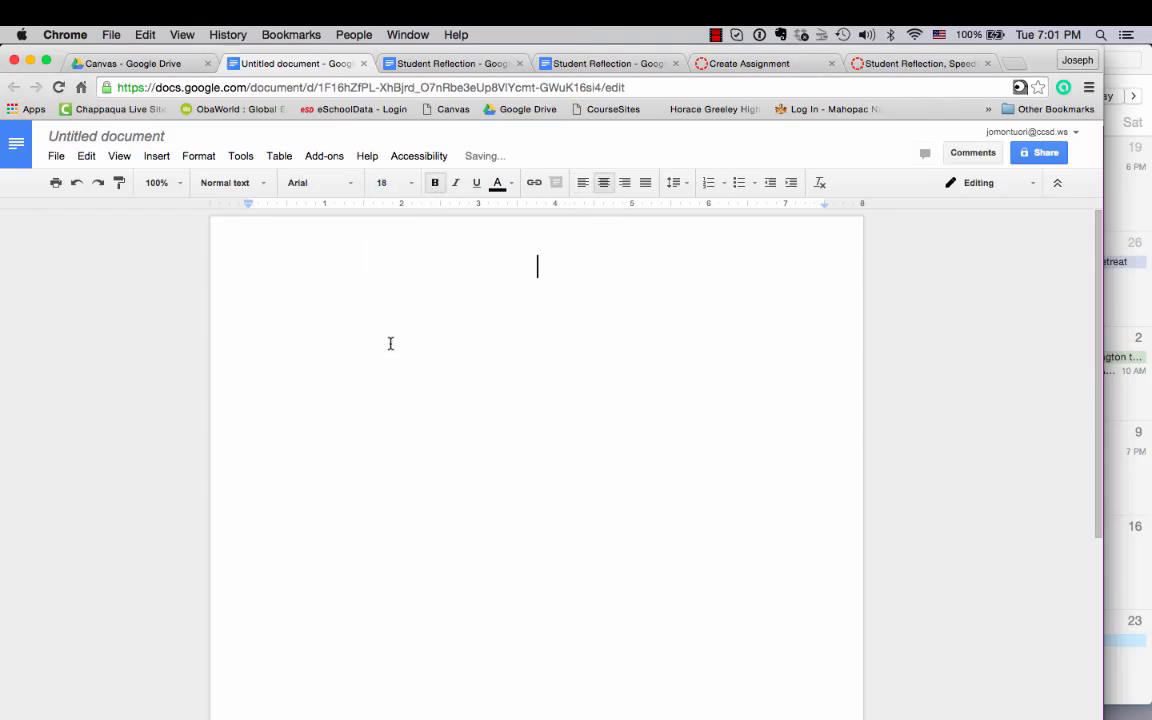
{"action": "type", "text": "Another "}
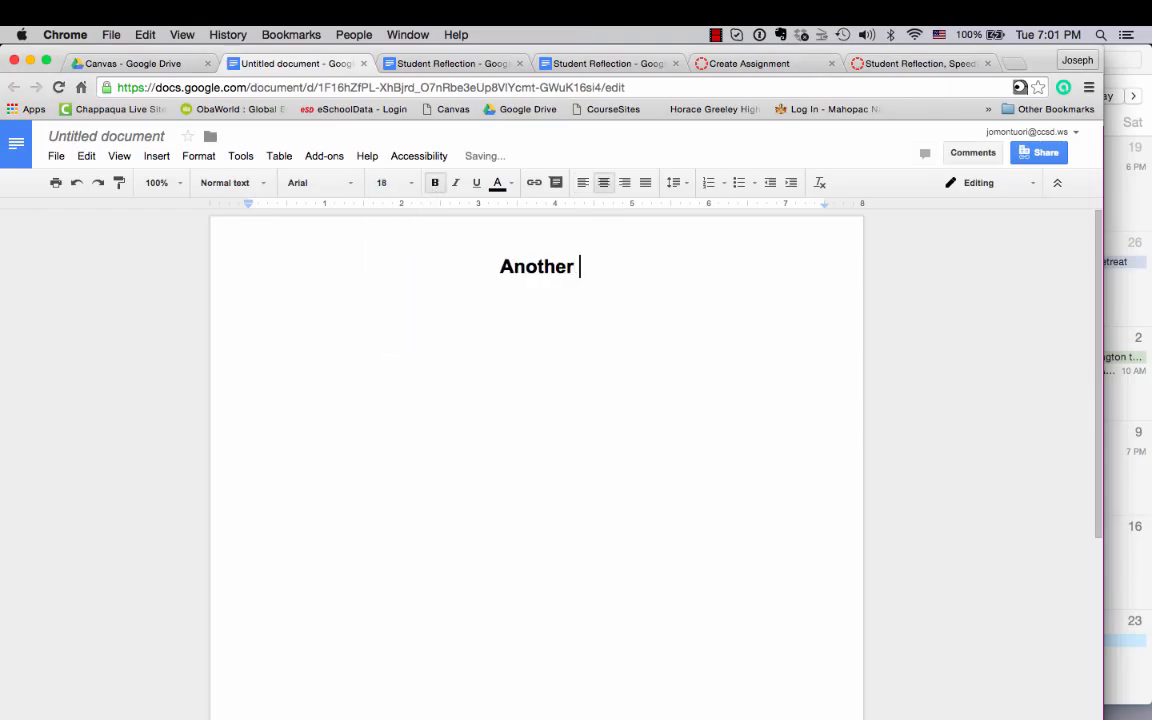
{"action": "type", "text": "Student Refl"}
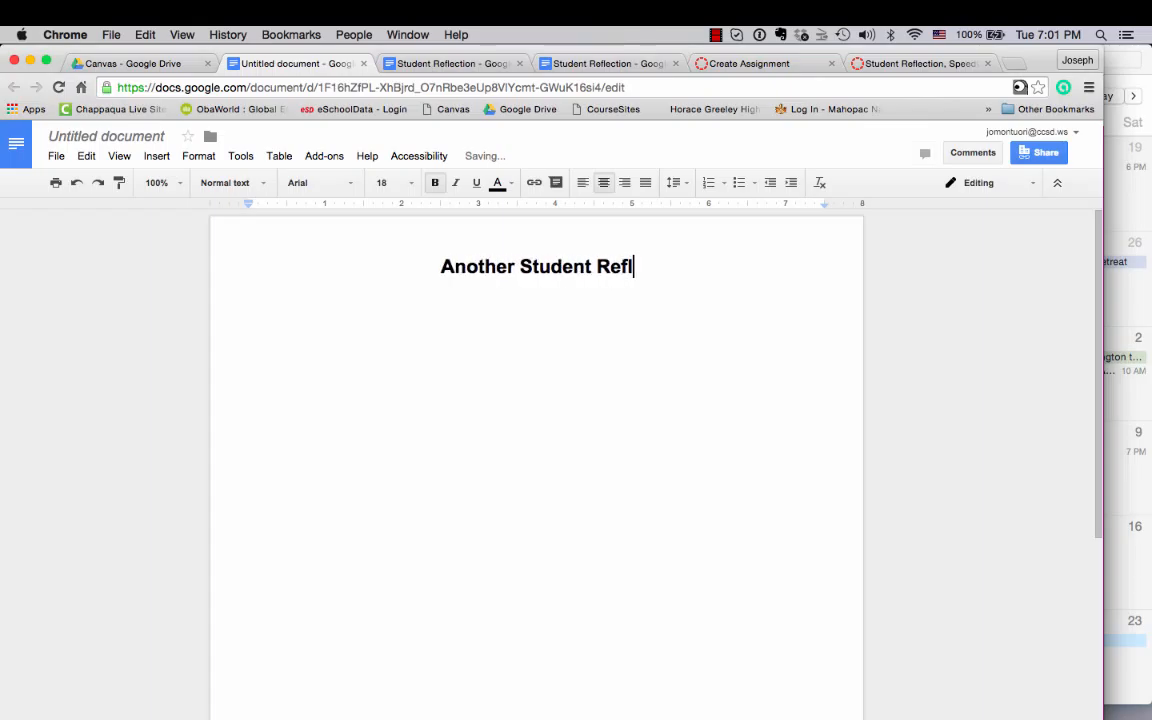
{"action": "type", "text": "ection"}
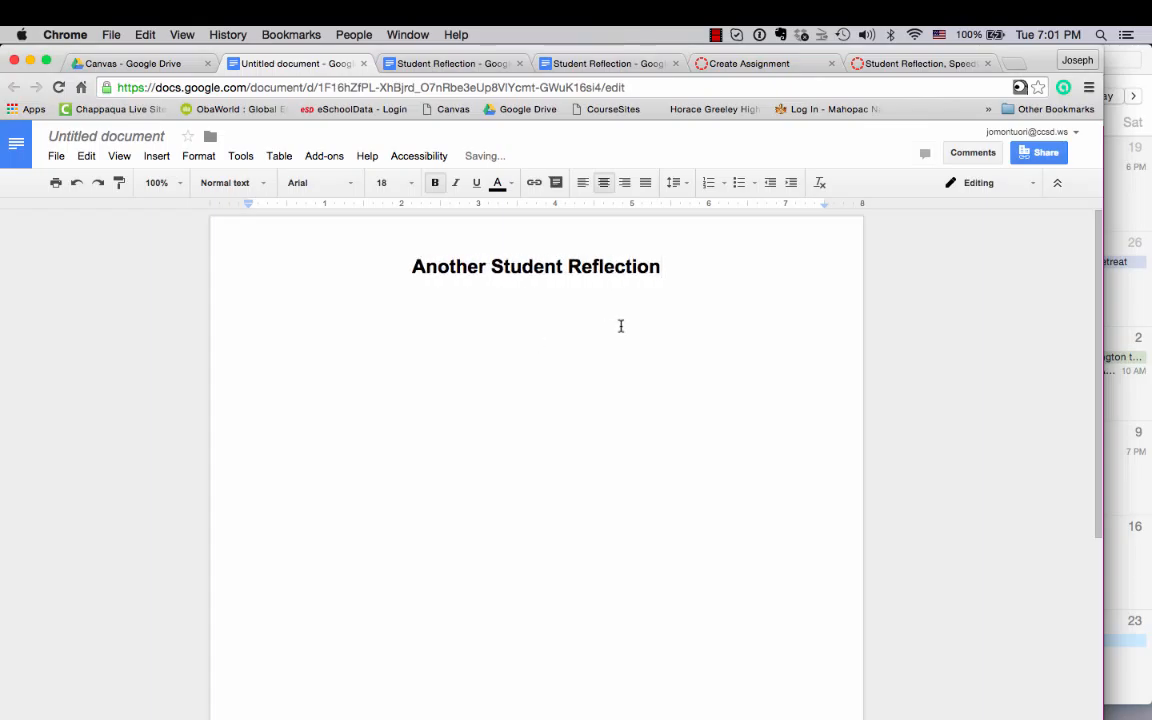
- Below the title, add the left-aligned, 12-point text "Directions: blah, blah, blah. Be sure to cover these topics:" without bold
{"action": "key", "text": "Return"}
{"action": "left_click", "coordinate": [410, 183]}
{"action": "left_click", "coordinate": [389, 298]}
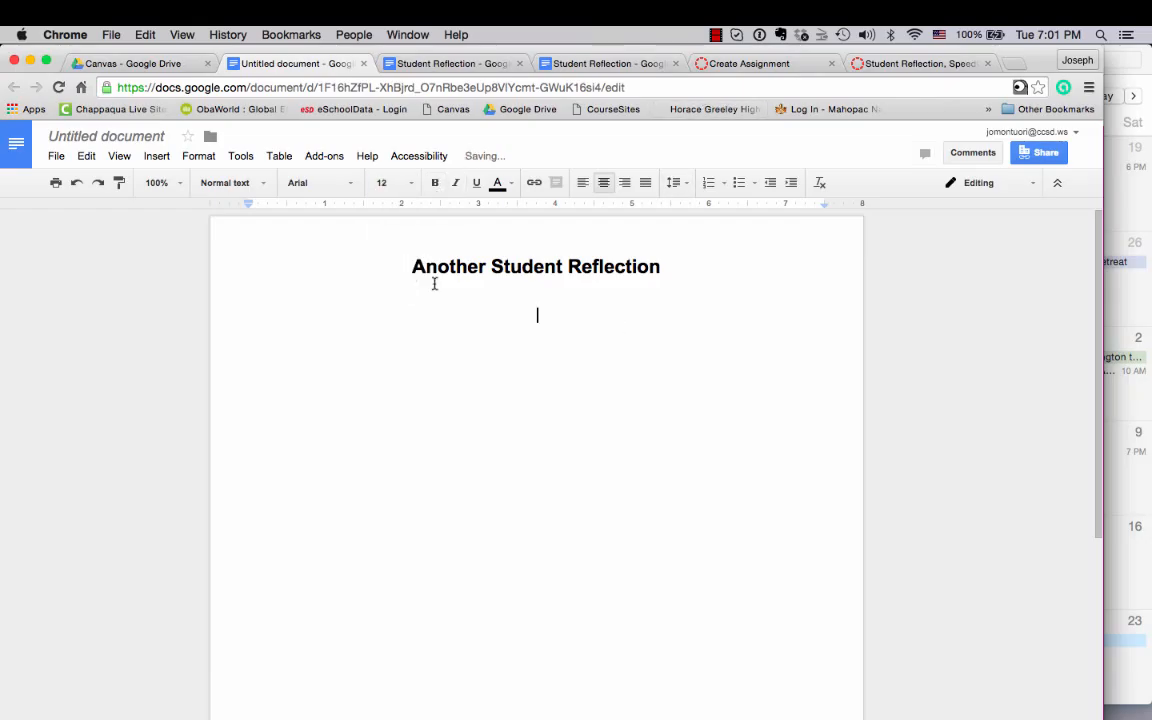
{"action": "left_click", "coordinate": [582, 182]}
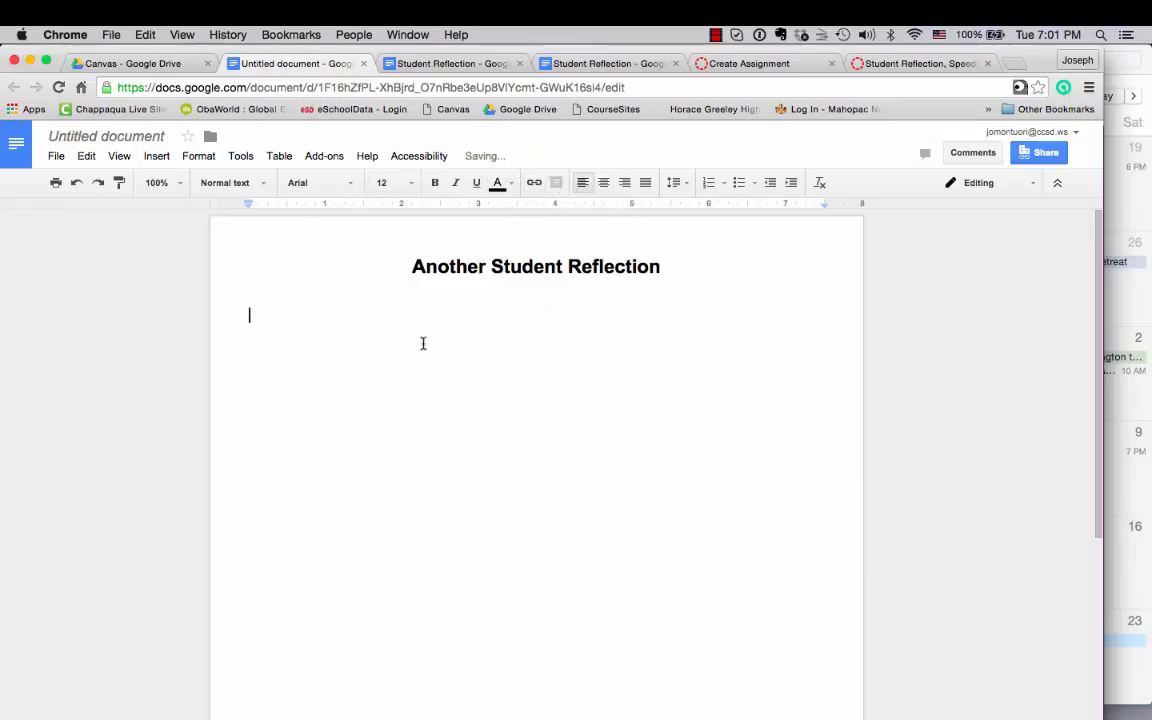
{"action": "type", "text": "Directions:"}
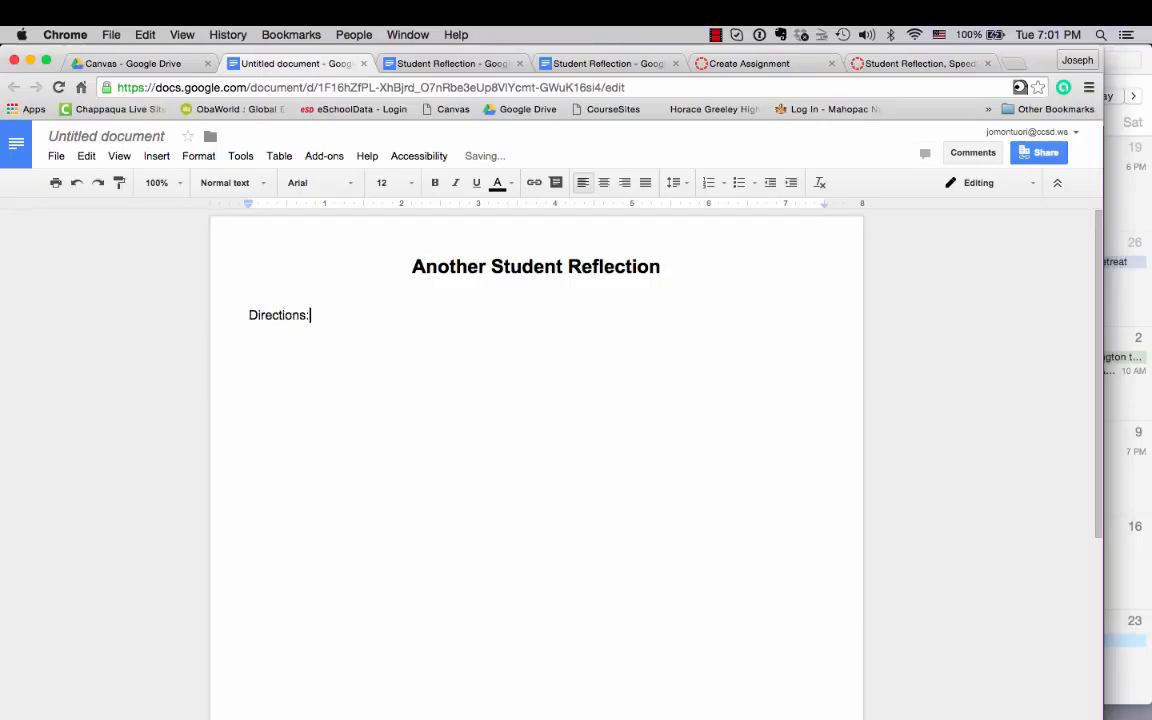
{"action": "type", "text": " blah, "}
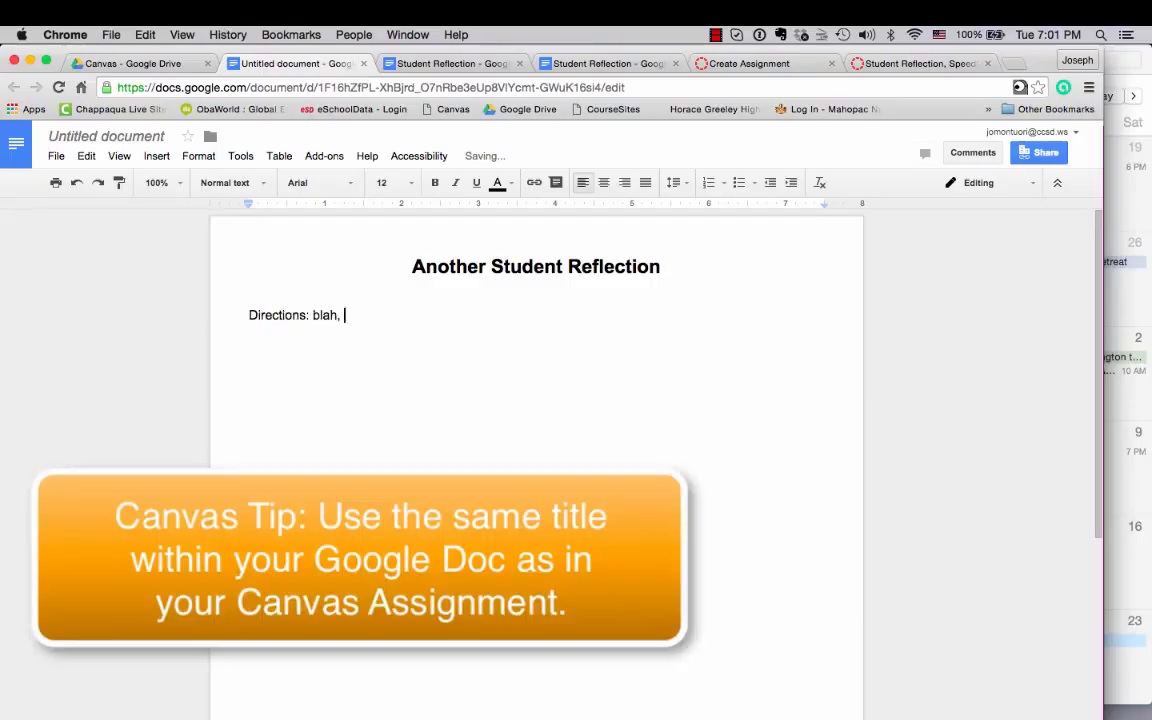
{"action": "type", "text": "blah, blah. Be sure to co"}
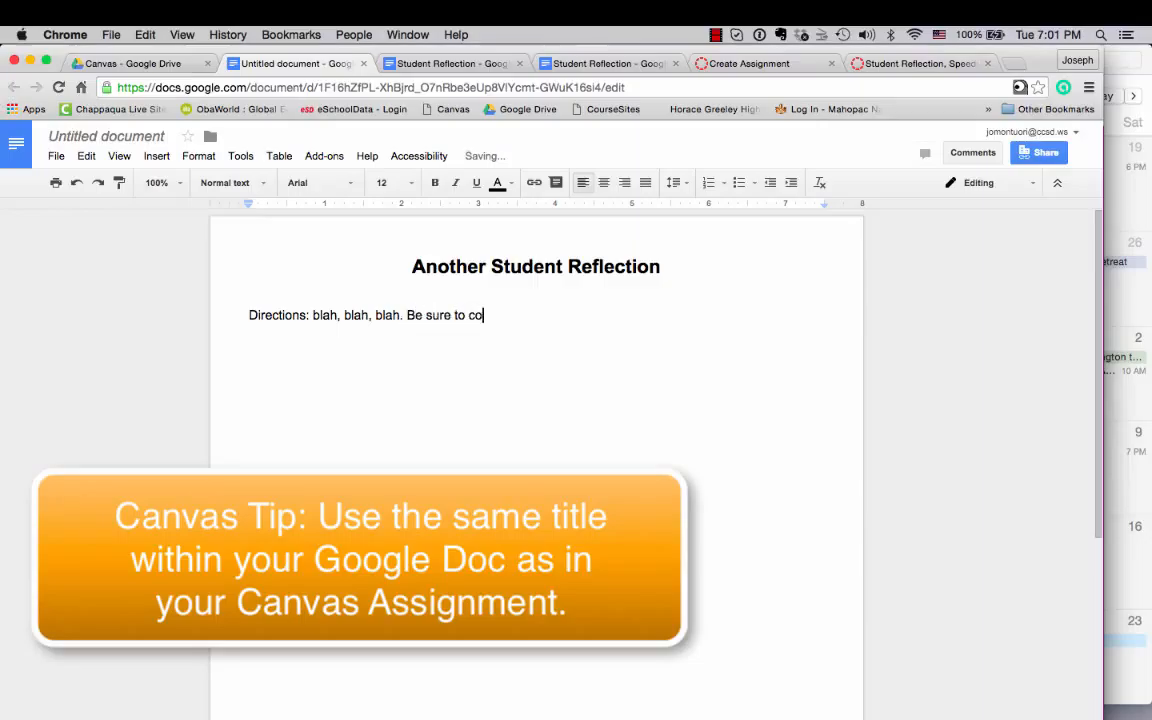
{"action": "type", "text": "ver these topics:"}
{"action": "key", "text": "Return"}
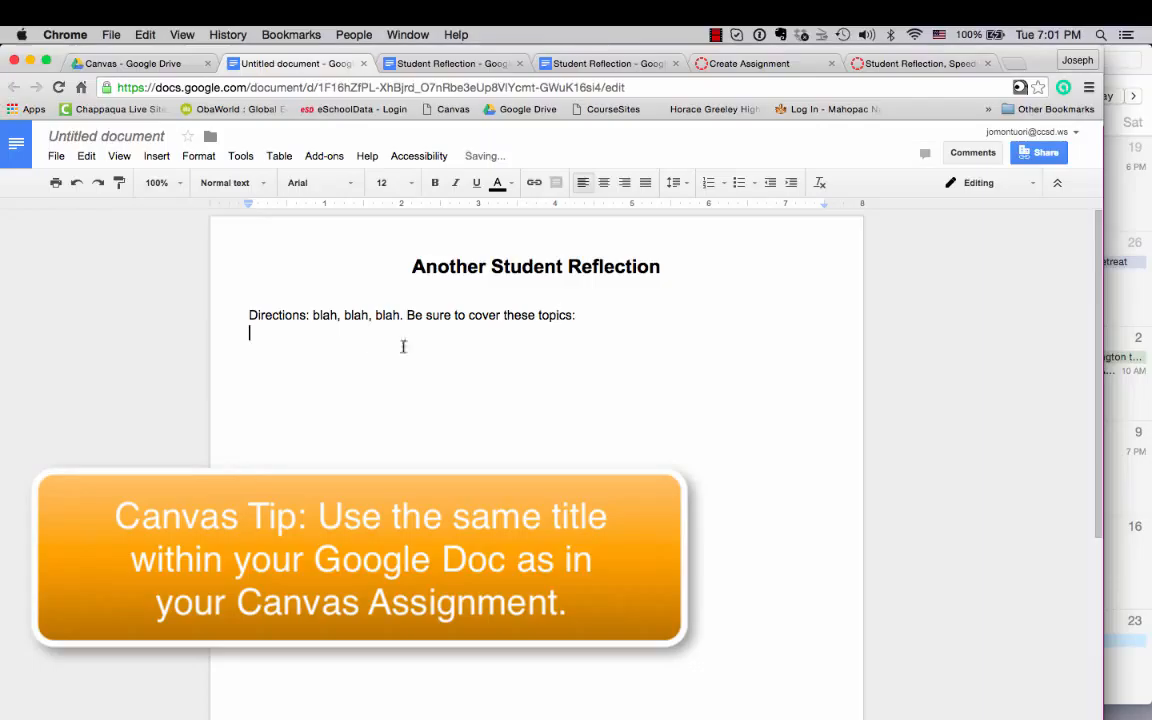
- Add a bulleted list with the placeholder items "A;dkfj;afja;", "Ad" and "Fafaaf" under the directions, ending with a blank unbulleted line
{"action": "left_click", "coordinate": [739, 182]}
{"action": "type", "text": "a;dkfj"}
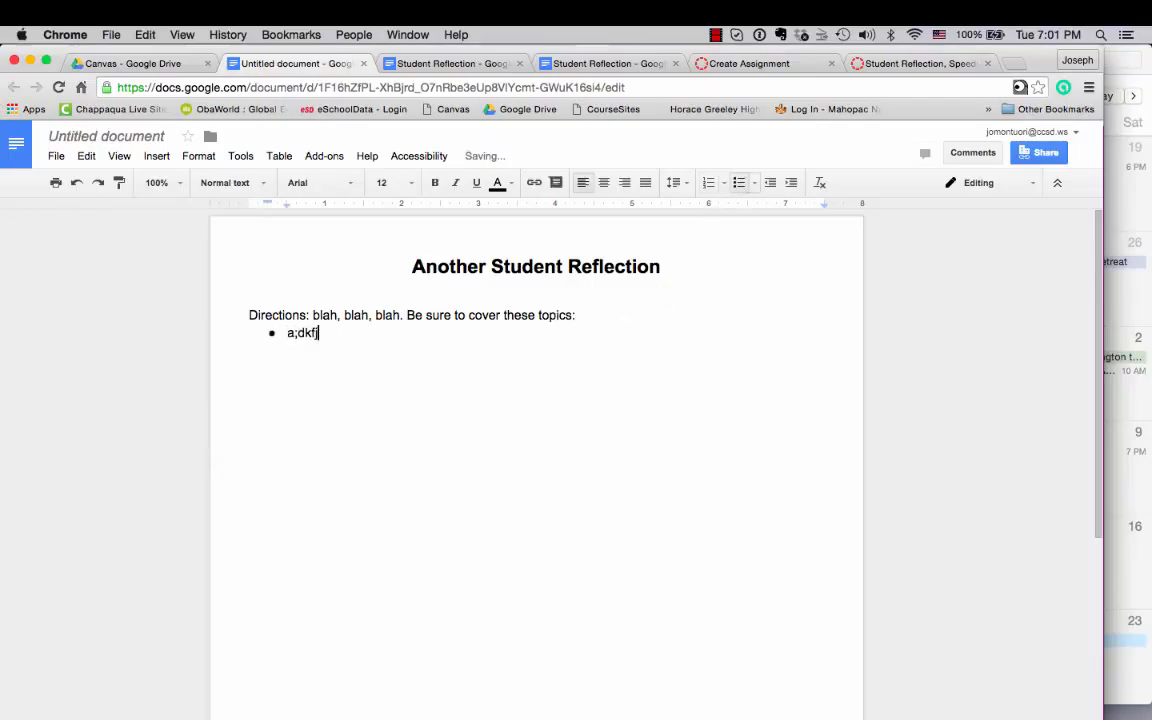
{"action": "type", "text": ";afja;"}
{"action": "key", "text": "Return"}
{"action": "type", "text": "Ad"}
{"action": "key", "text": "Return"}
{"action": "type", "text": "faf"}
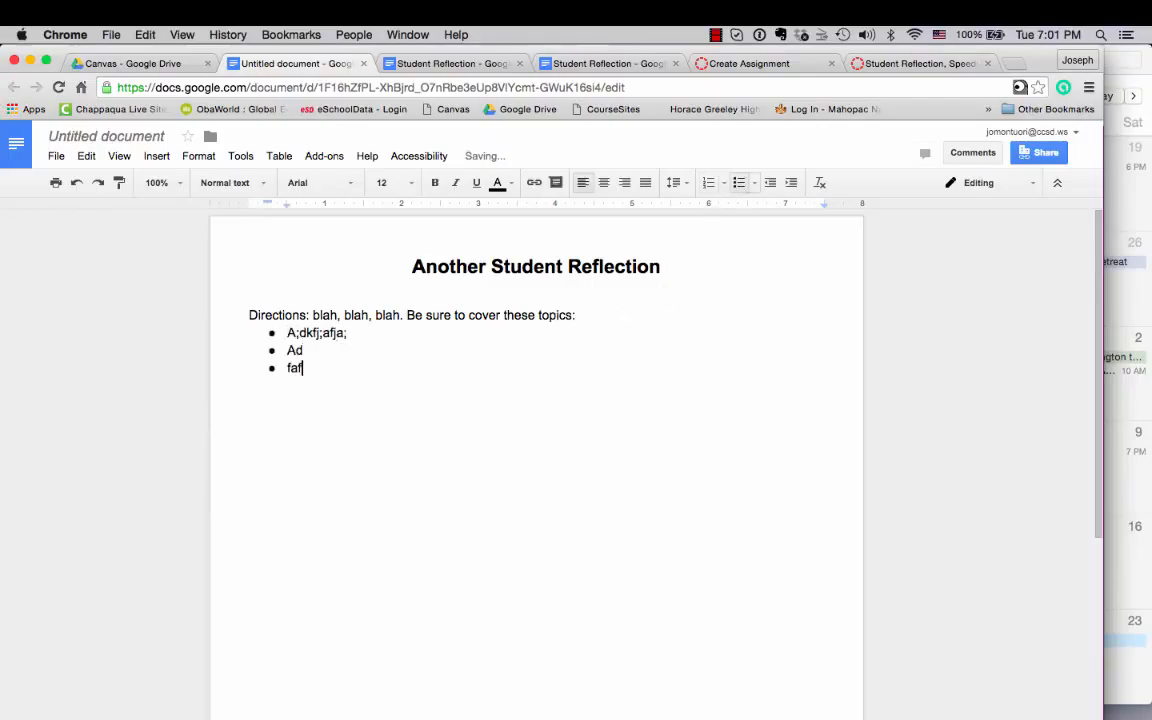
{"action": "type", "text": "aaf"}
{"action": "key", "text": "Return"}
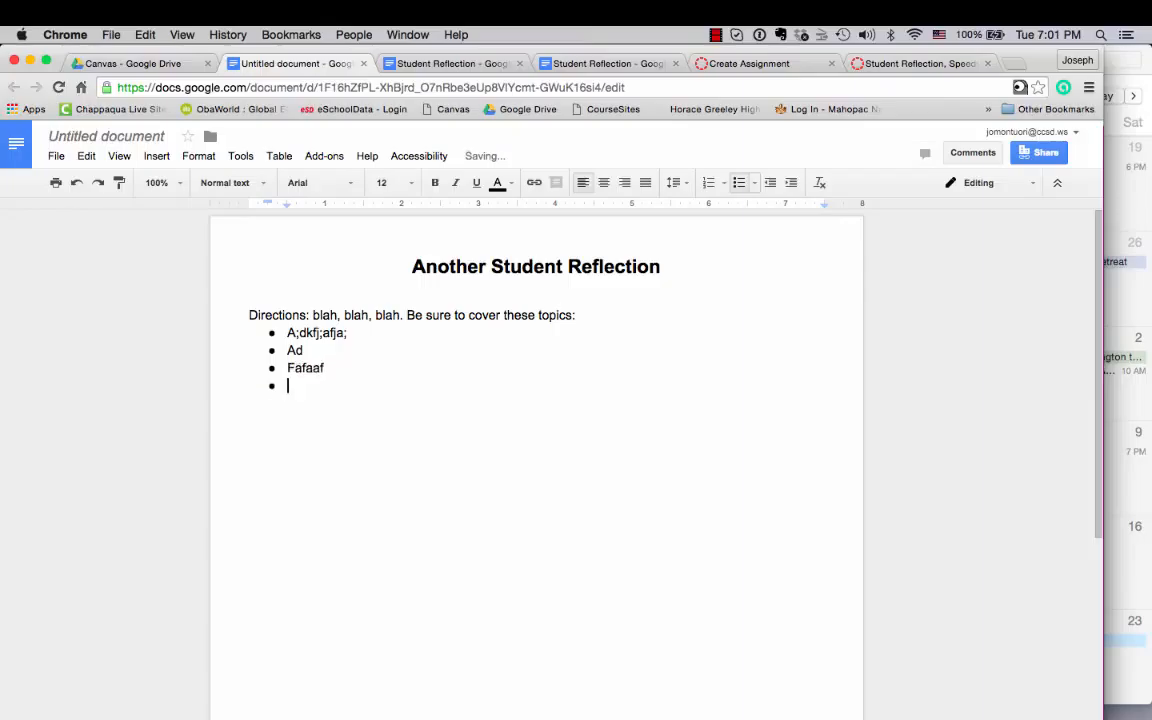
{"action": "key", "text": "Return"}
{"action": "key", "text": "Return"}
- Name the document "Another Student Reflection" and save its link sharing as On - Anyone with the link, with view access
{"action": "left_click", "coordinate": [104, 140]}
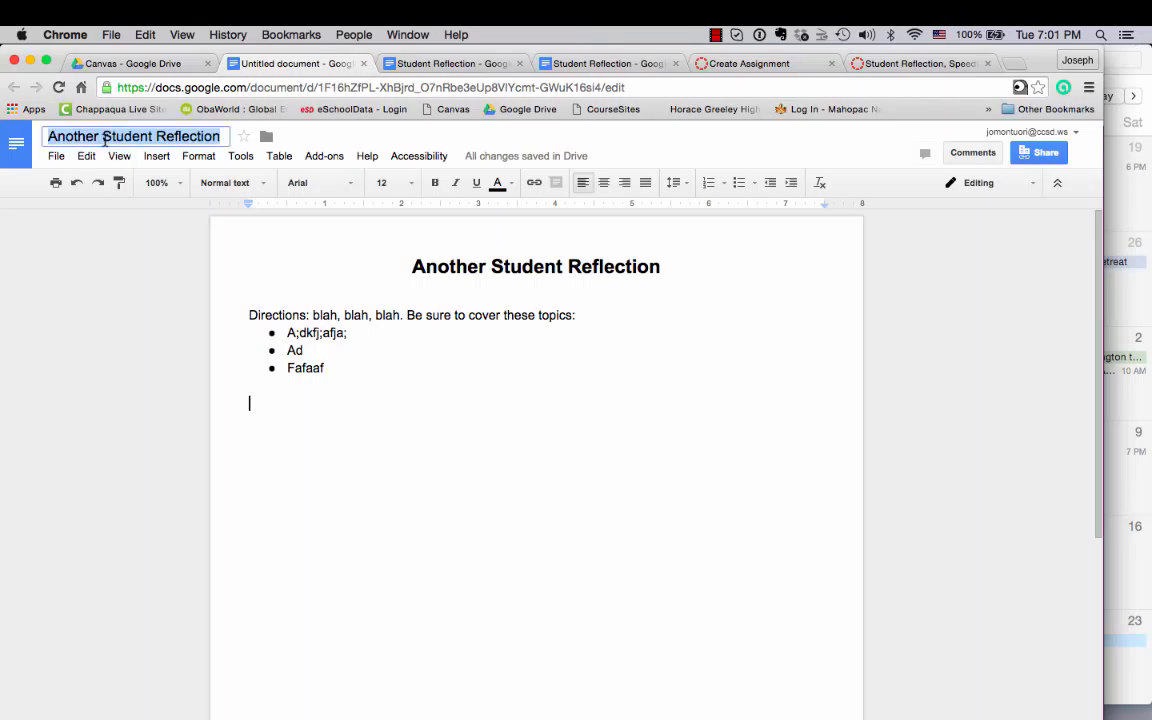
{"action": "left_click", "coordinate": [388, 411]}
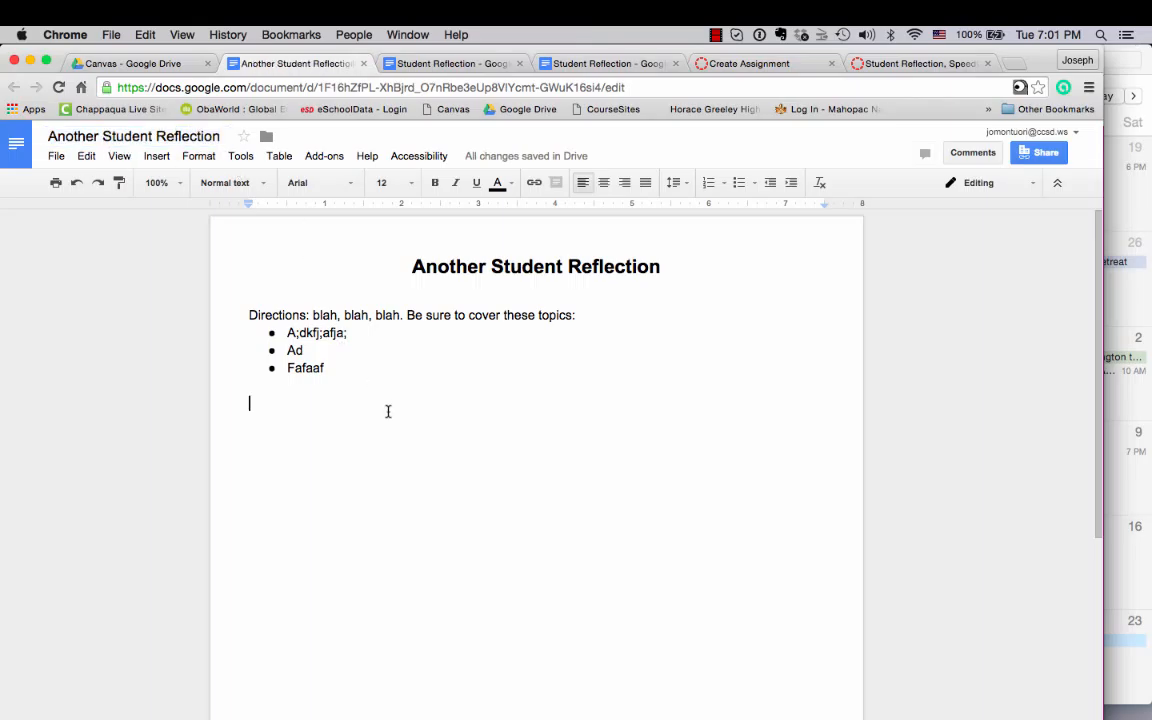
{"action": "left_click", "coordinate": [1036, 154]}
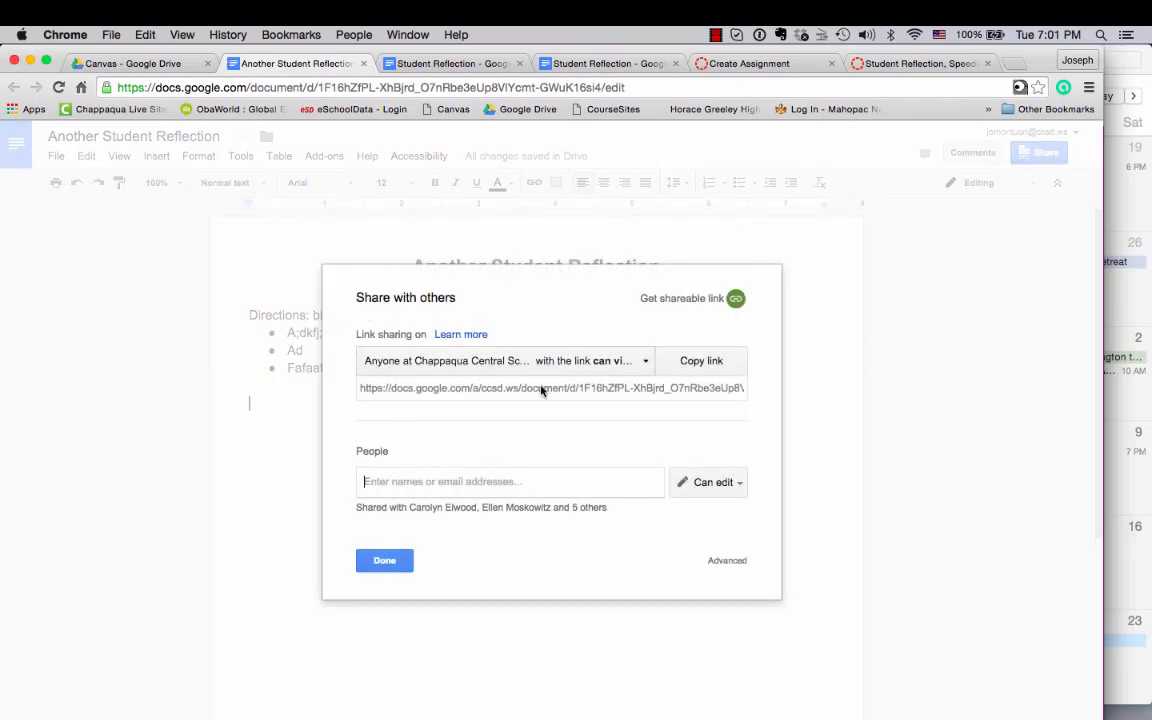
{"action": "left_click", "coordinate": [645, 364]}
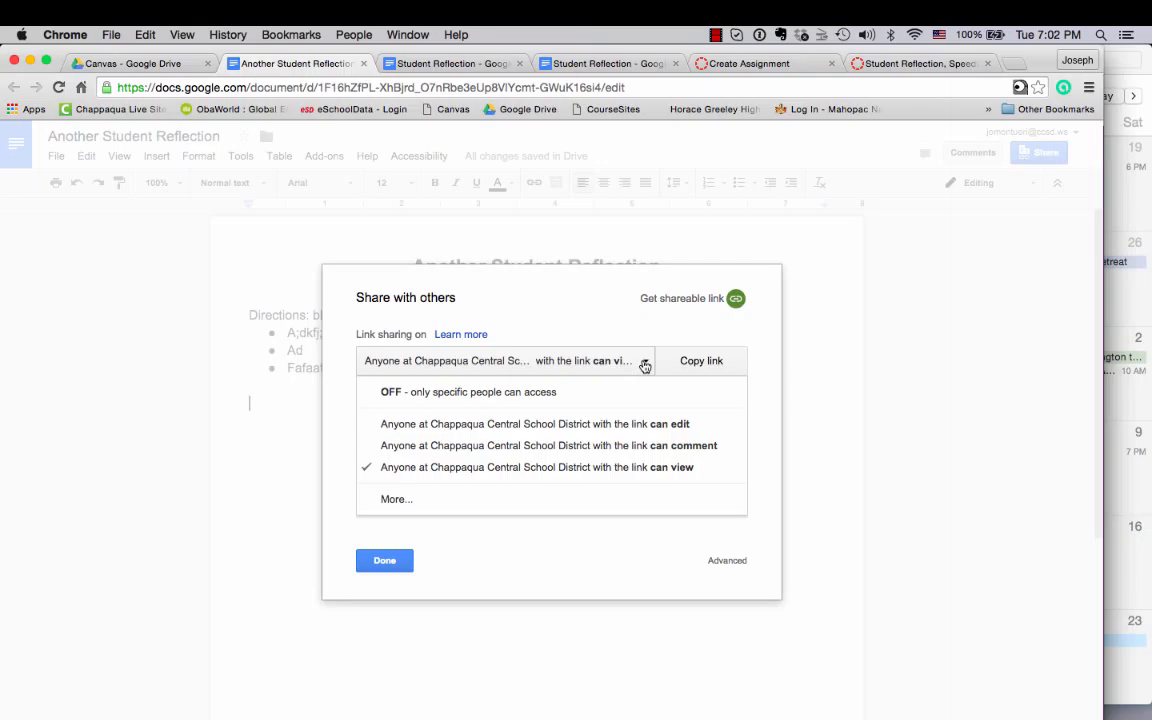
{"action": "left_click", "coordinate": [395, 501]}
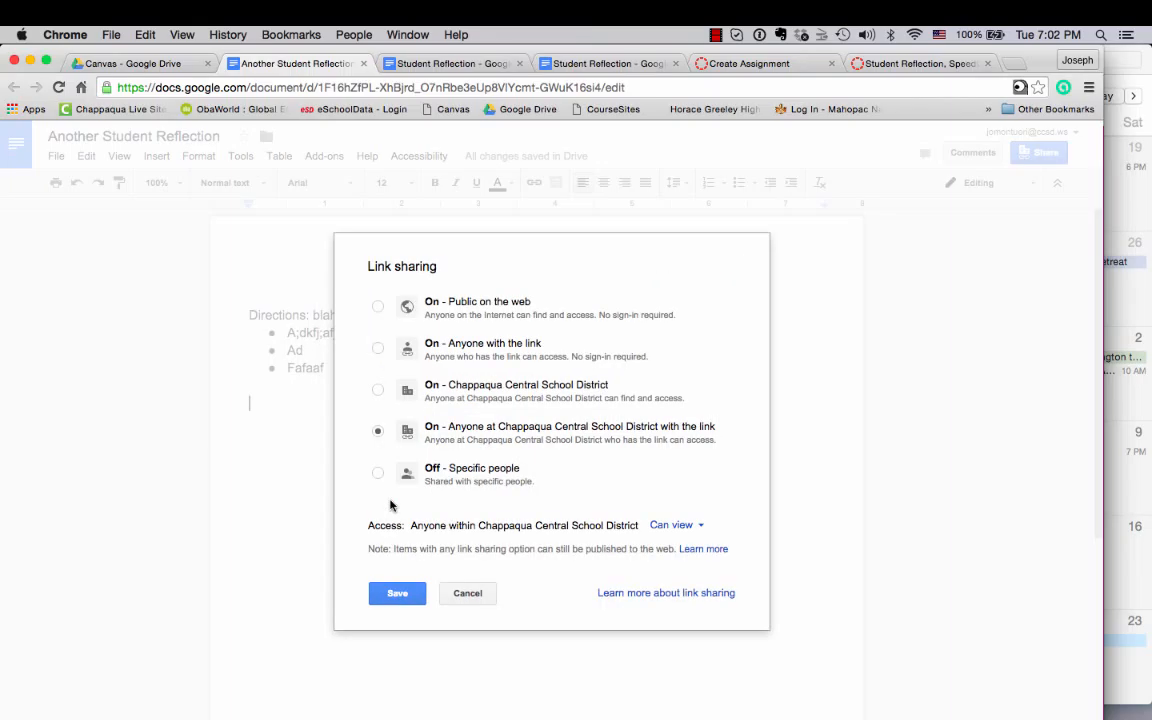
{"action": "left_click", "coordinate": [450, 345]}
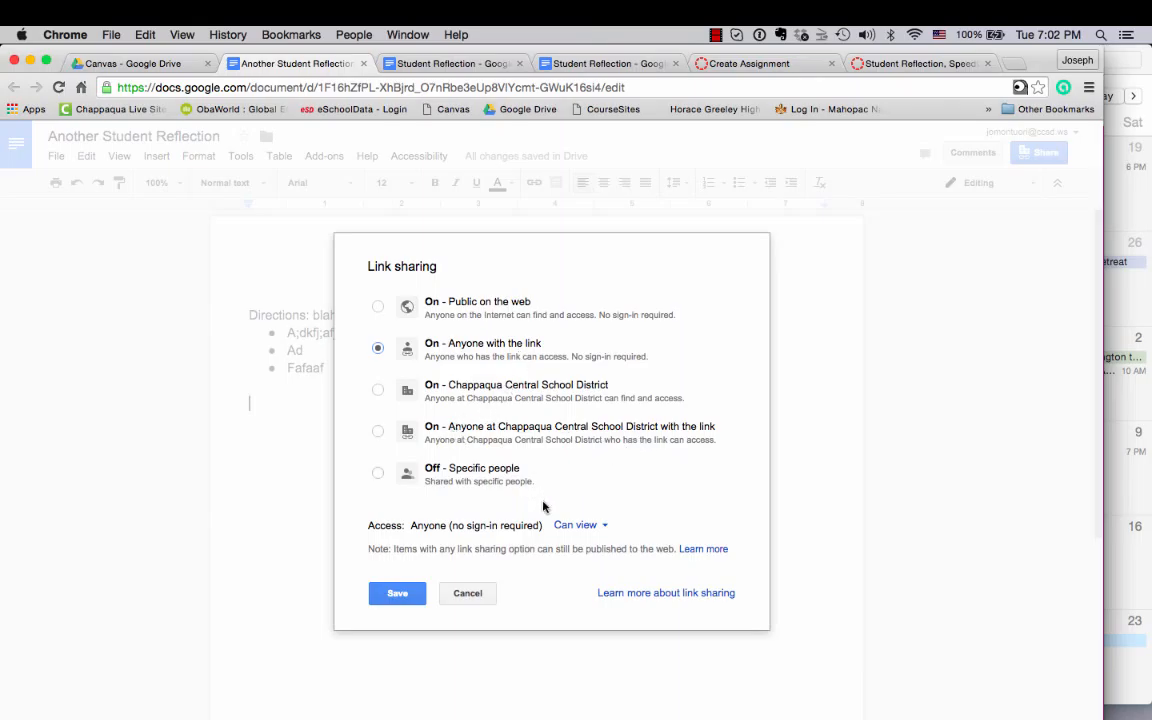
{"action": "left_click", "coordinate": [397, 594]}
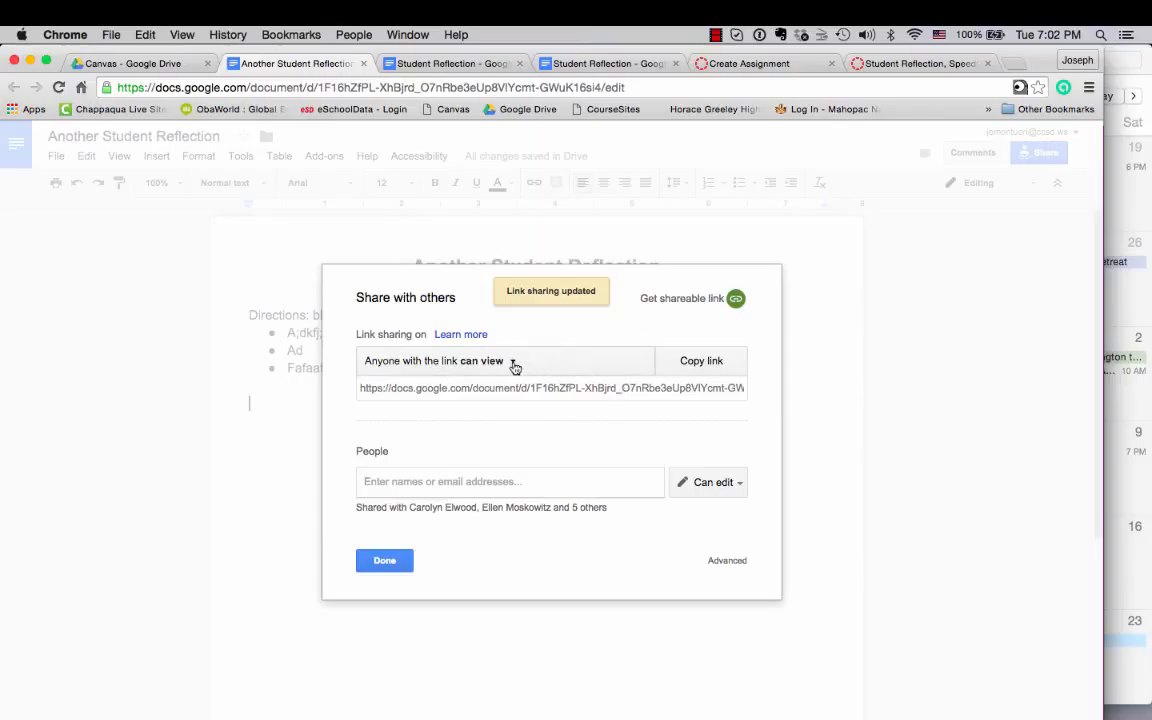
- Copy the document's share link and insert it on the selected Canvas assignment sentence, replacing the URL ending "edit?usp=sharing" with "copy"
{"action": "left_click", "coordinate": [699, 362]}
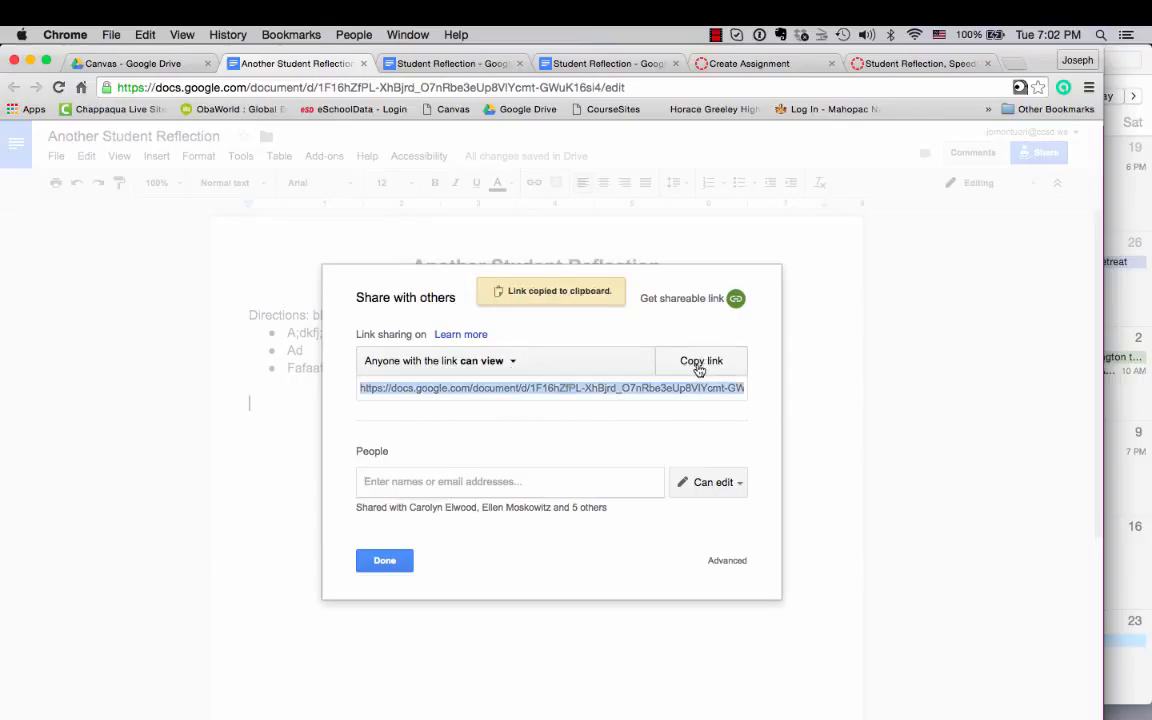
{"action": "left_click", "coordinate": [717, 63]}
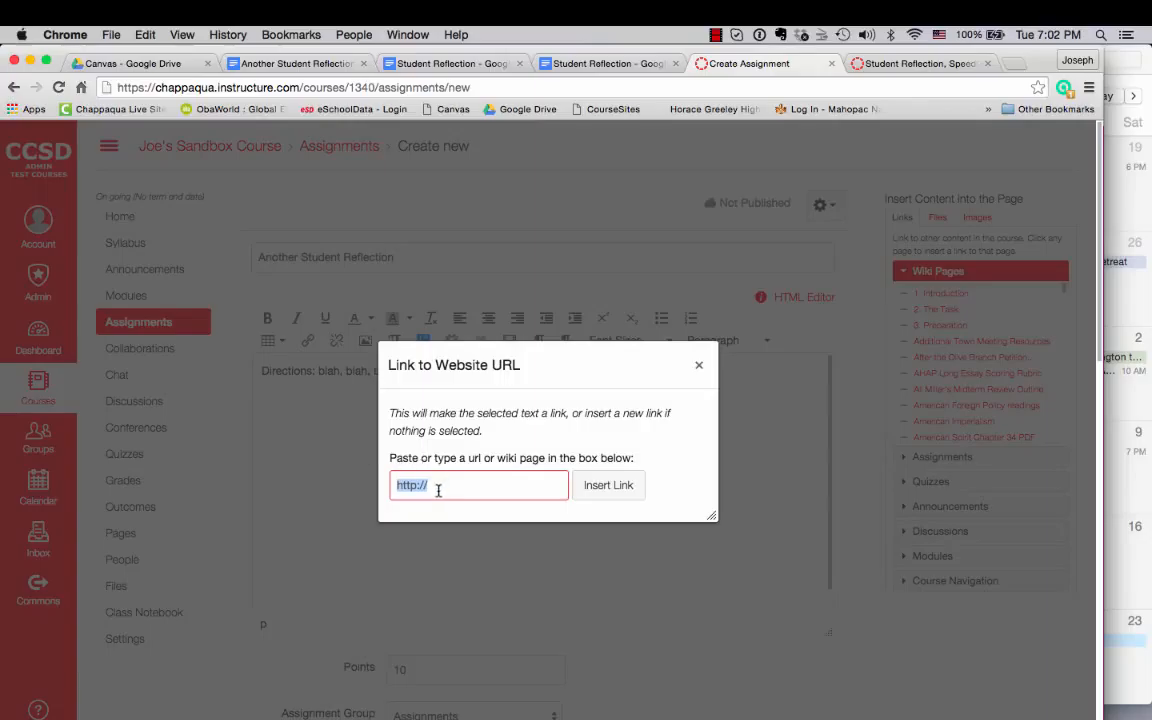
{"action": "key", "text": "super+v"}
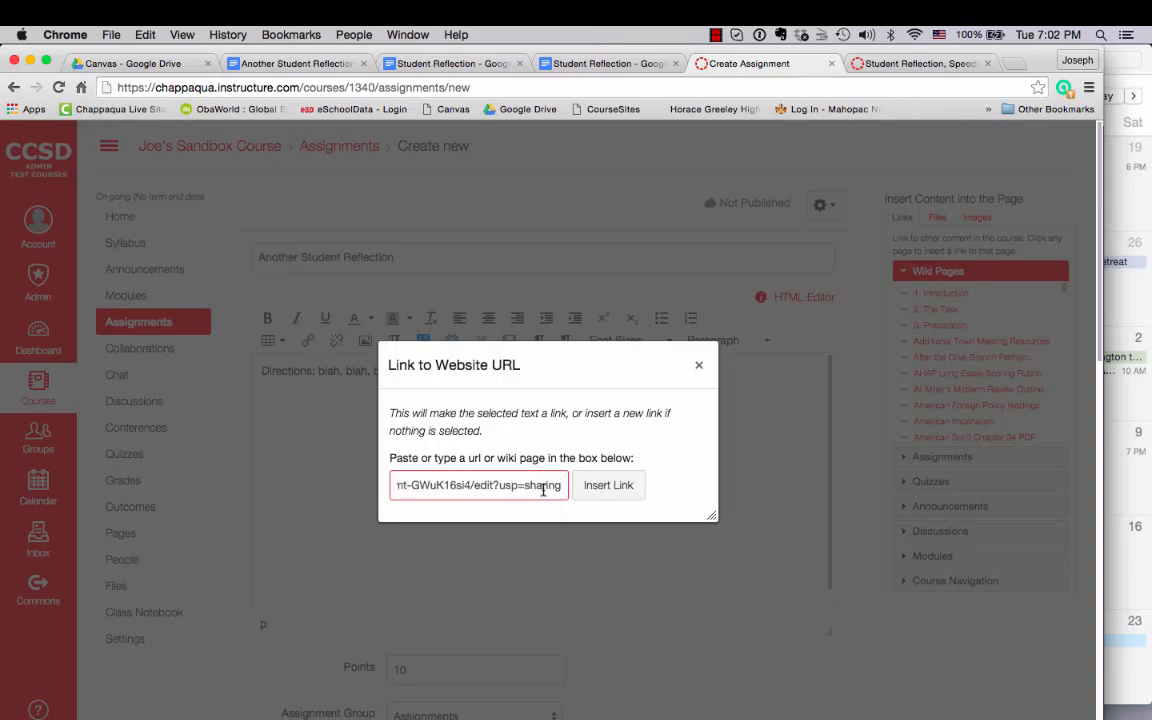
{"action": "left_click_drag", "start_coordinate": [562, 487], "coordinate": [475, 488]}
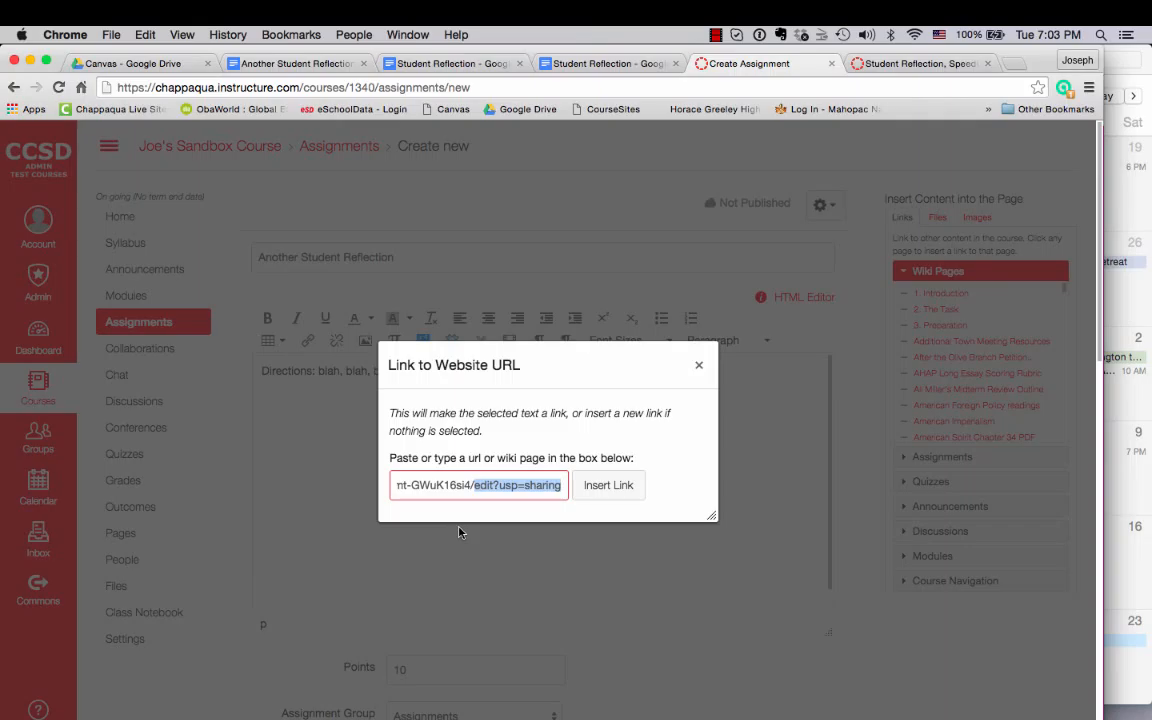
{"action": "type", "text": "copy"}
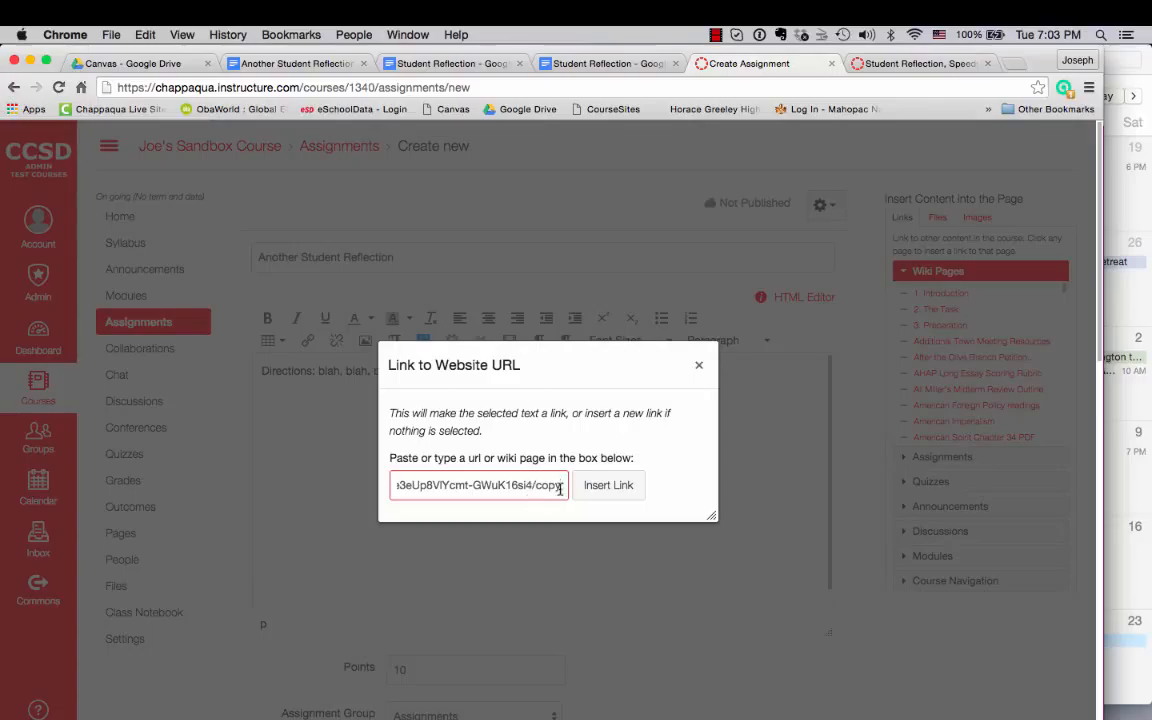
{"action": "left_click", "coordinate": [613, 486]}
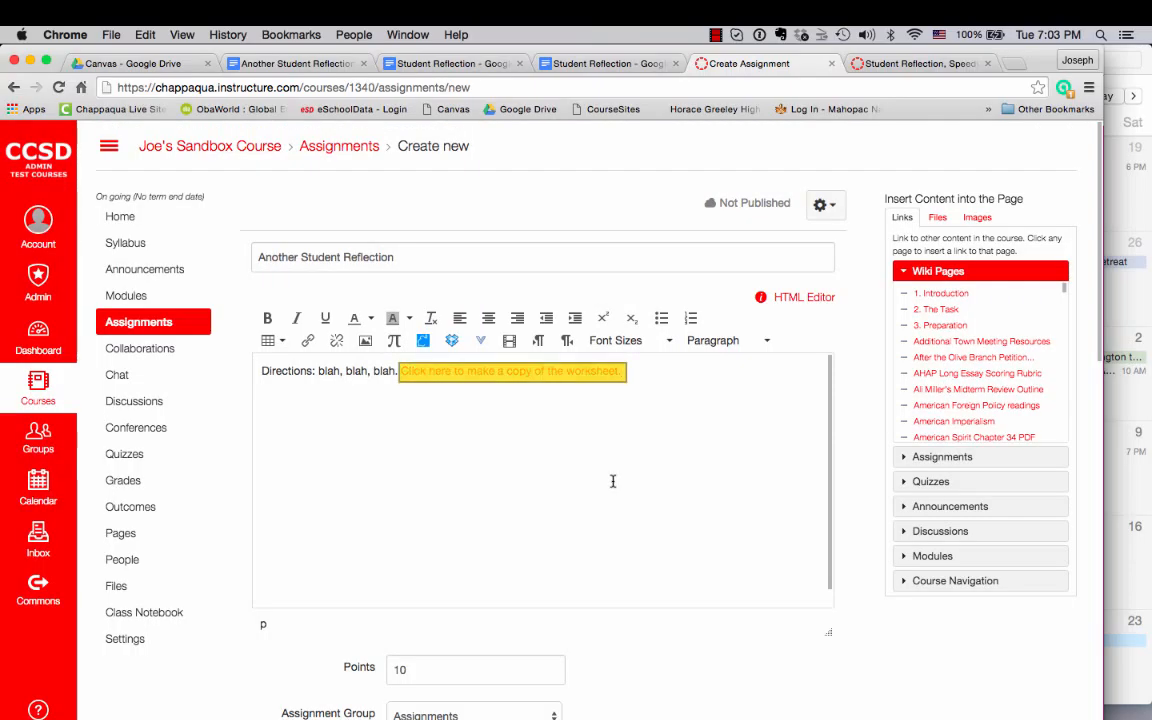
{"action": "left_click", "coordinate": [613, 481]}
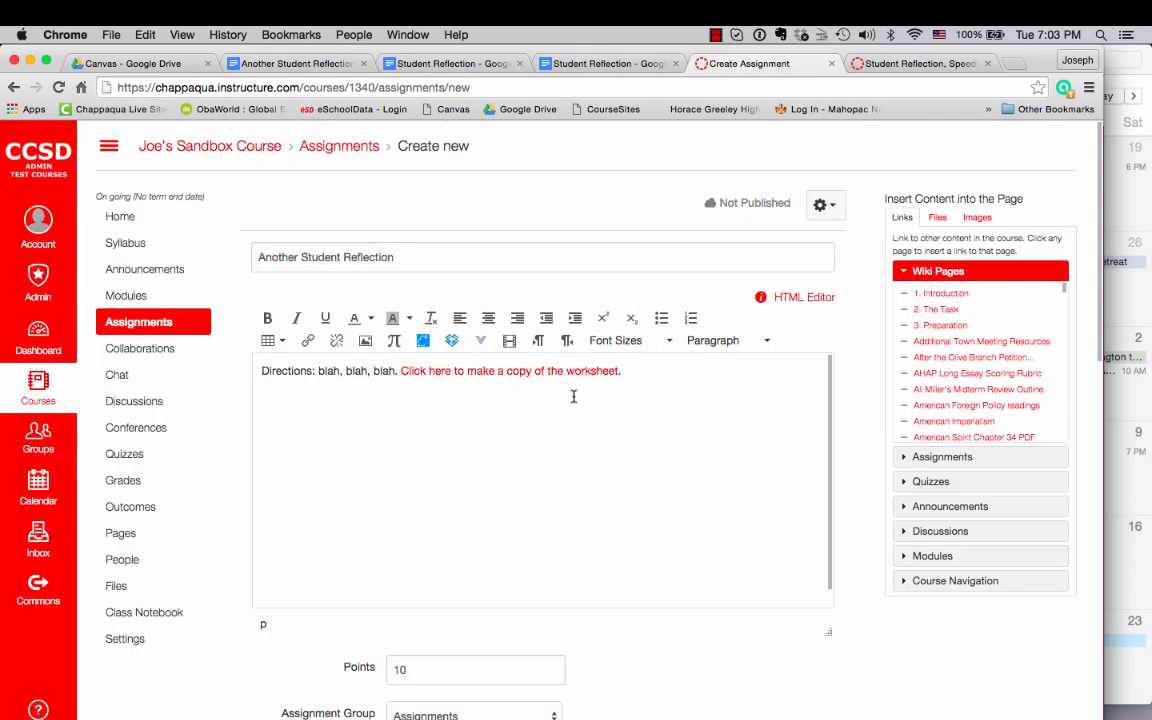
- Set the assignment's due date to March 22, 2016, then save and publish it
{"action": "scroll", "coordinate": [496, 535], "scroll_direction": "down", "scroll_amount": 10}
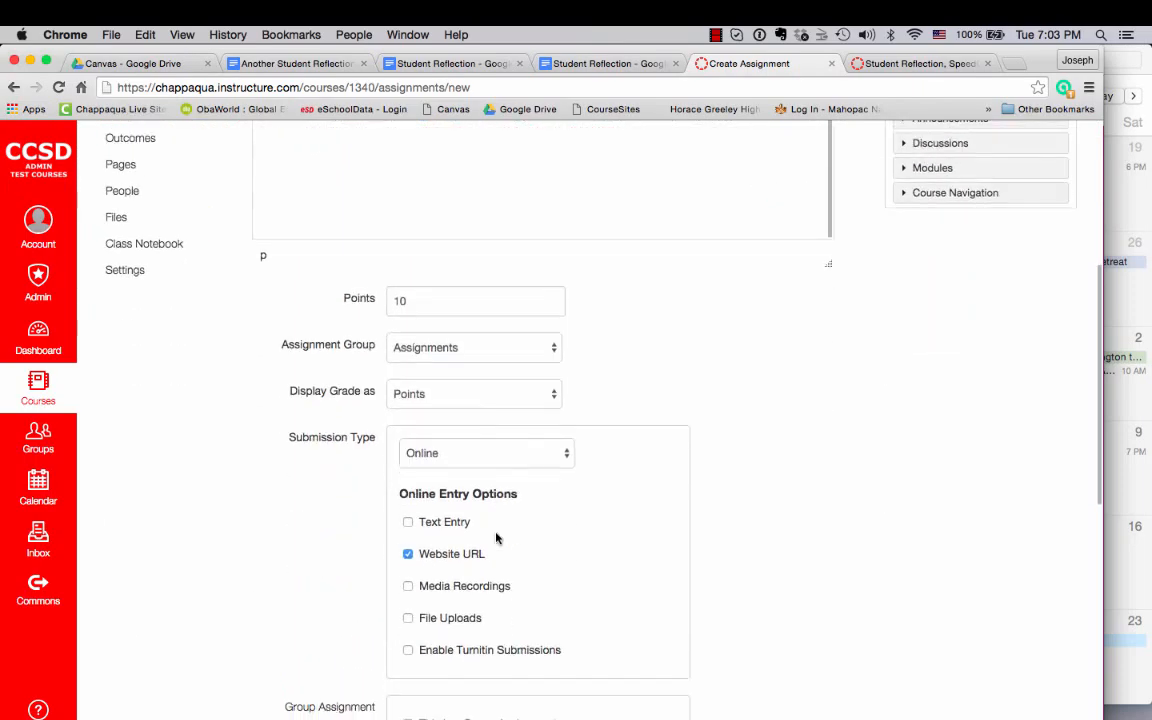
{"action": "scroll", "coordinate": [496, 538], "scroll_direction": "down", "scroll_amount": 5}
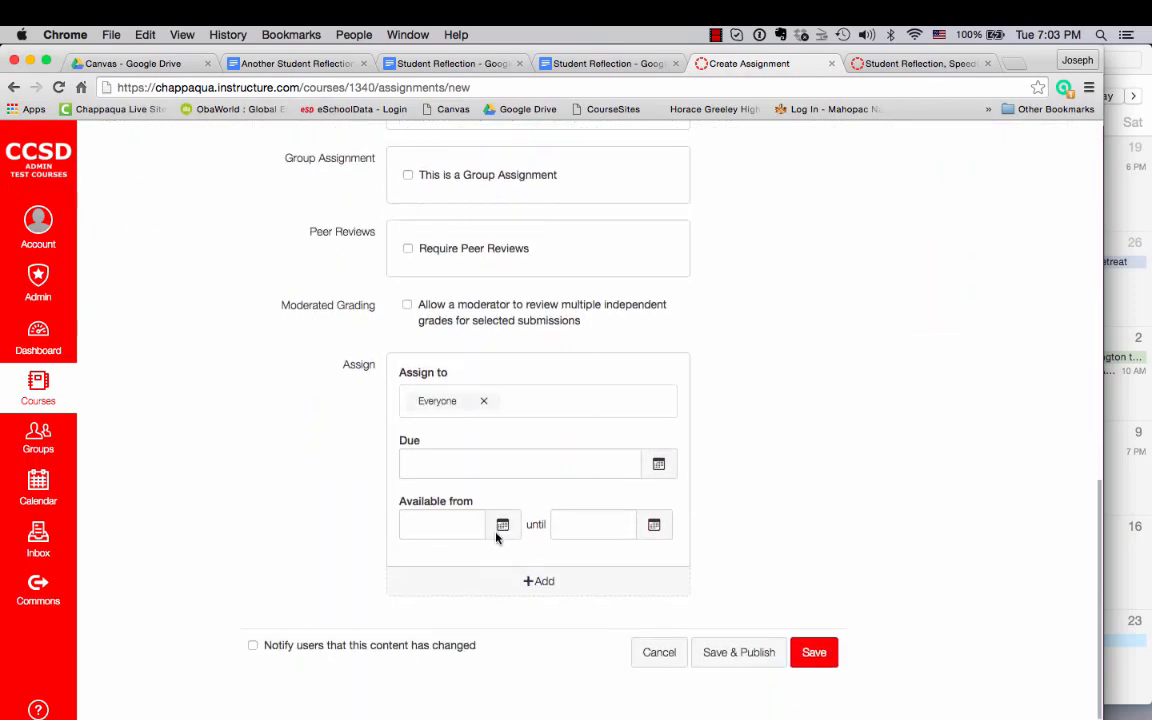
{"action": "left_click", "coordinate": [658, 463]}
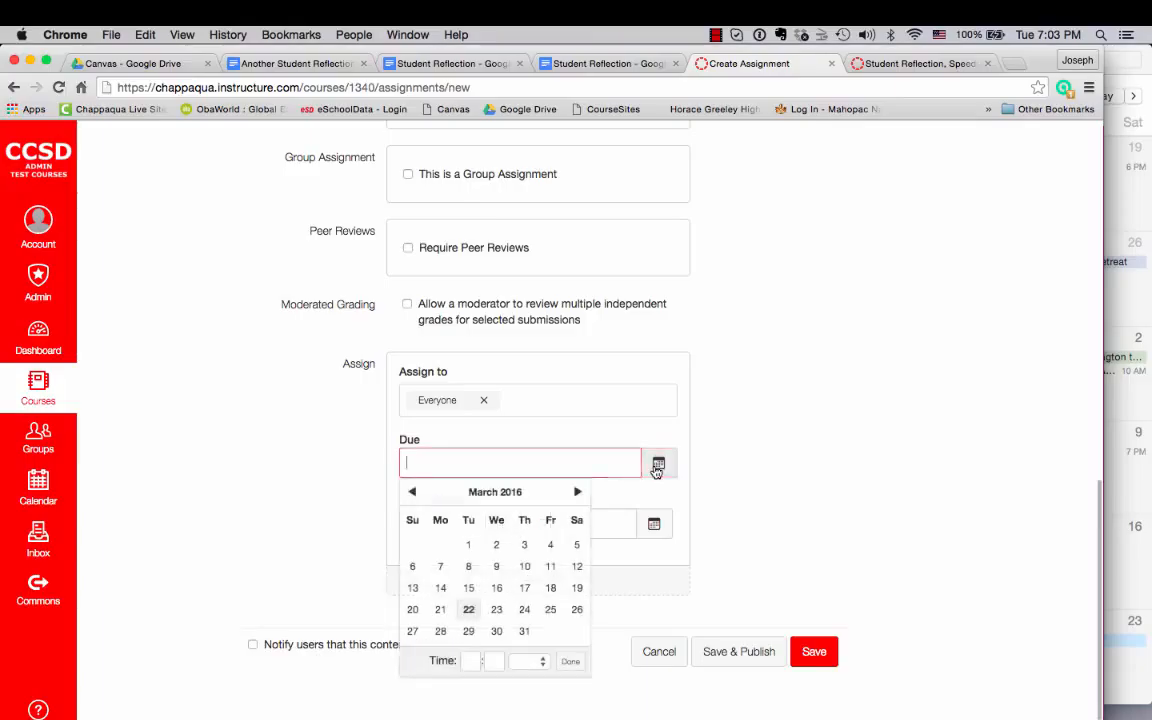
{"action": "left_click", "coordinate": [468, 609]}
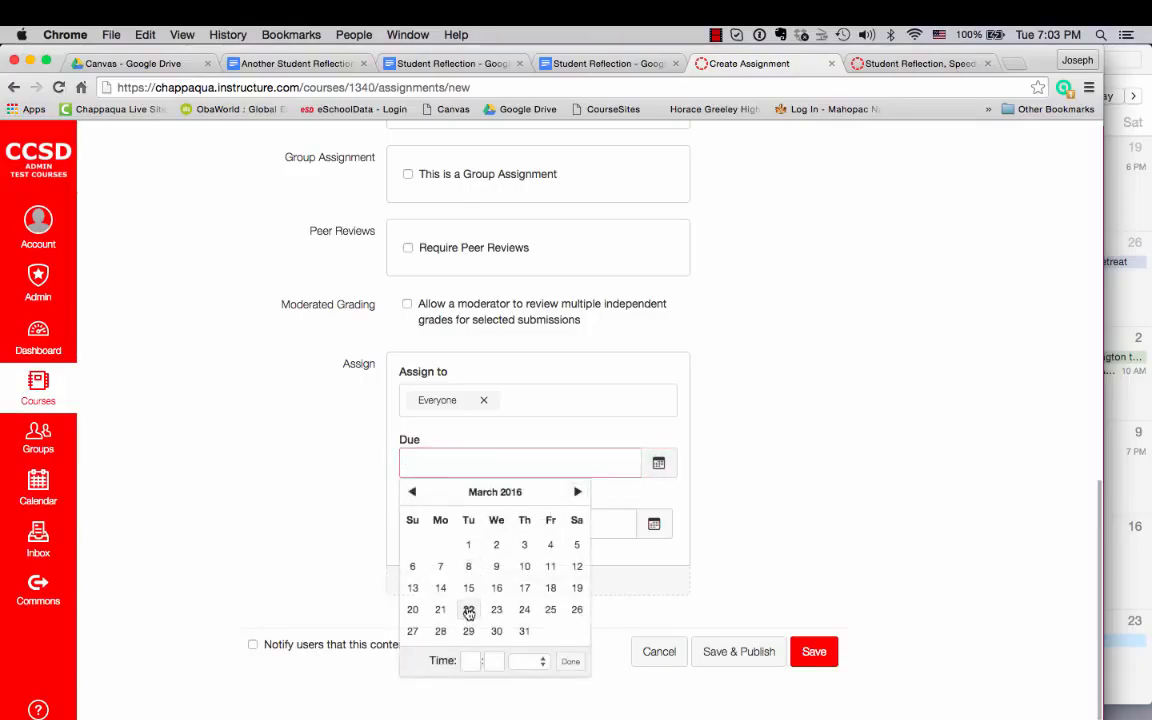
{"action": "left_click", "coordinate": [757, 664]}
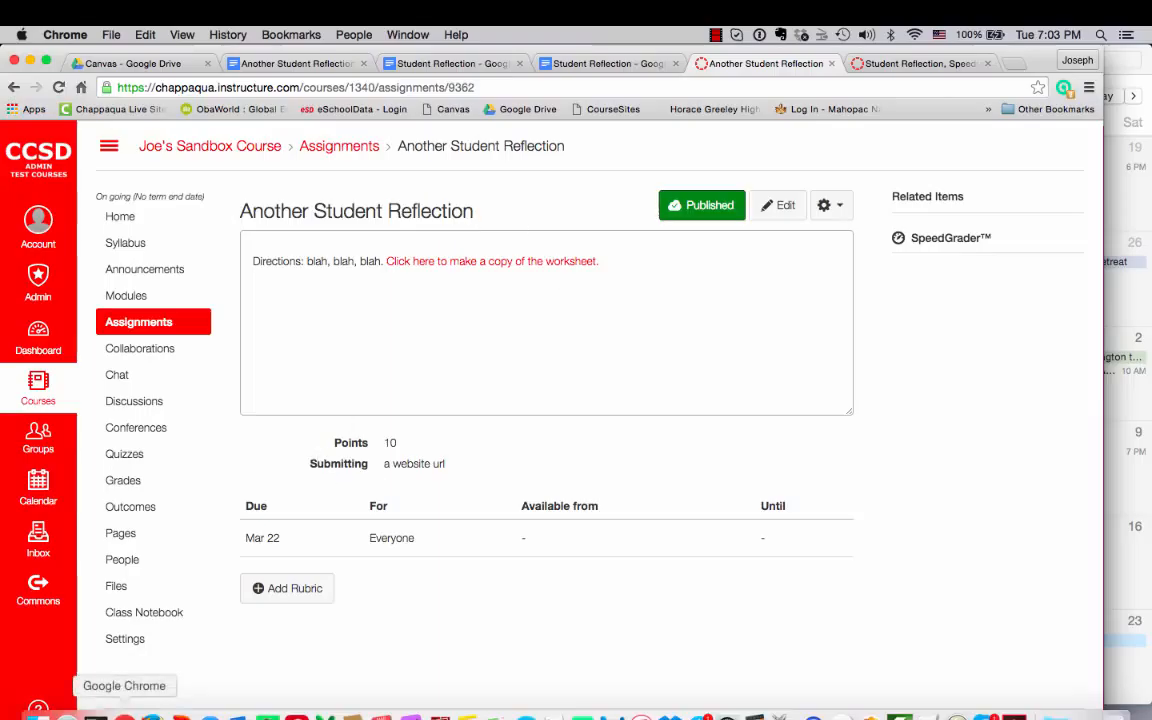
- Switch to the student view in Firefox, reset the test student, and follow the worksheet copy link in the "Another Student Reflection" assignment
{"action": "left_click", "coordinate": [152, 714]}
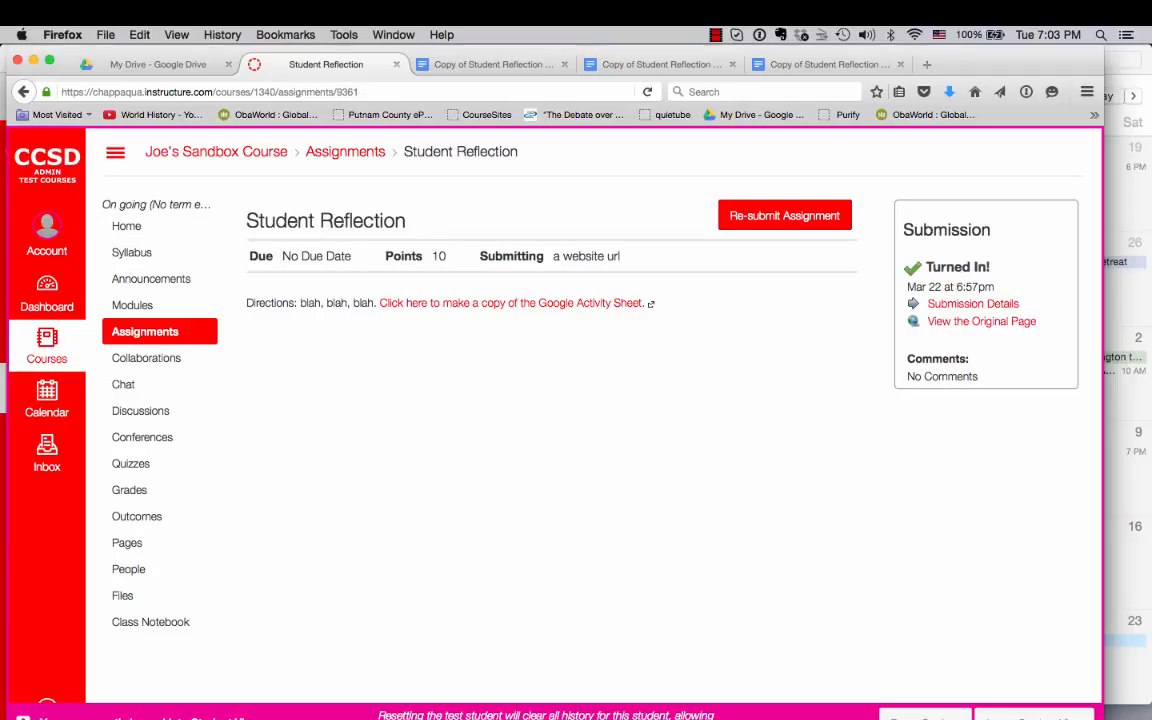
{"action": "left_click", "coordinate": [924, 716]}
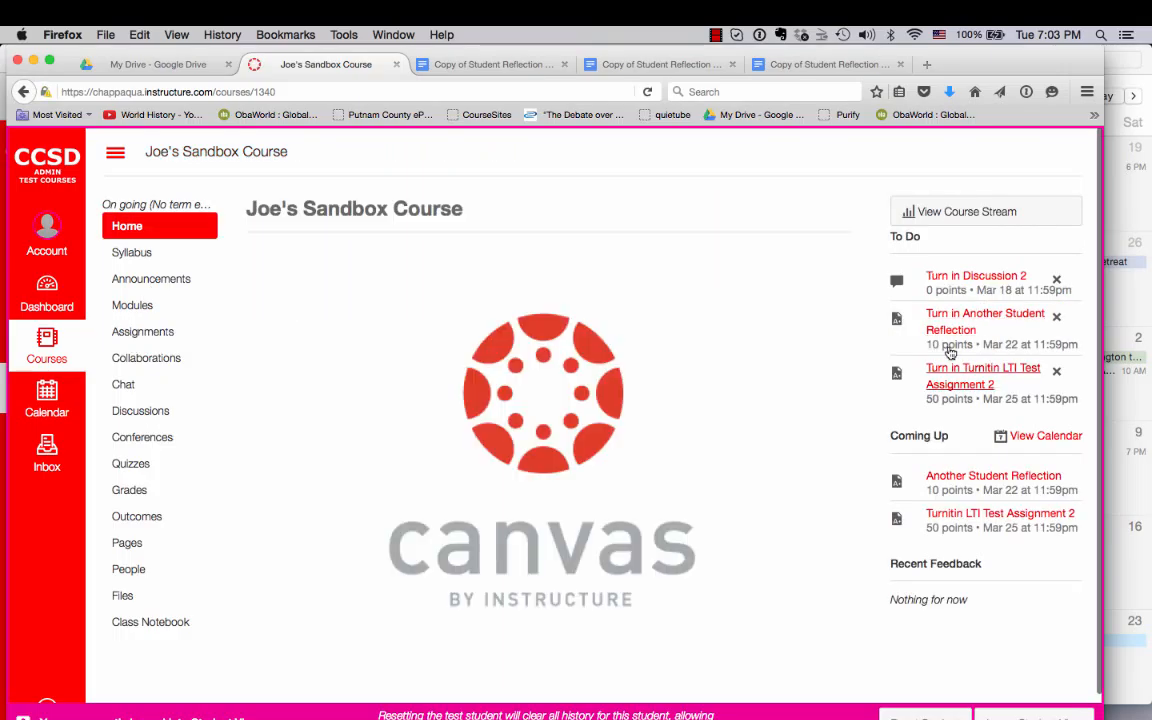
{"action": "left_click", "coordinate": [974, 480]}
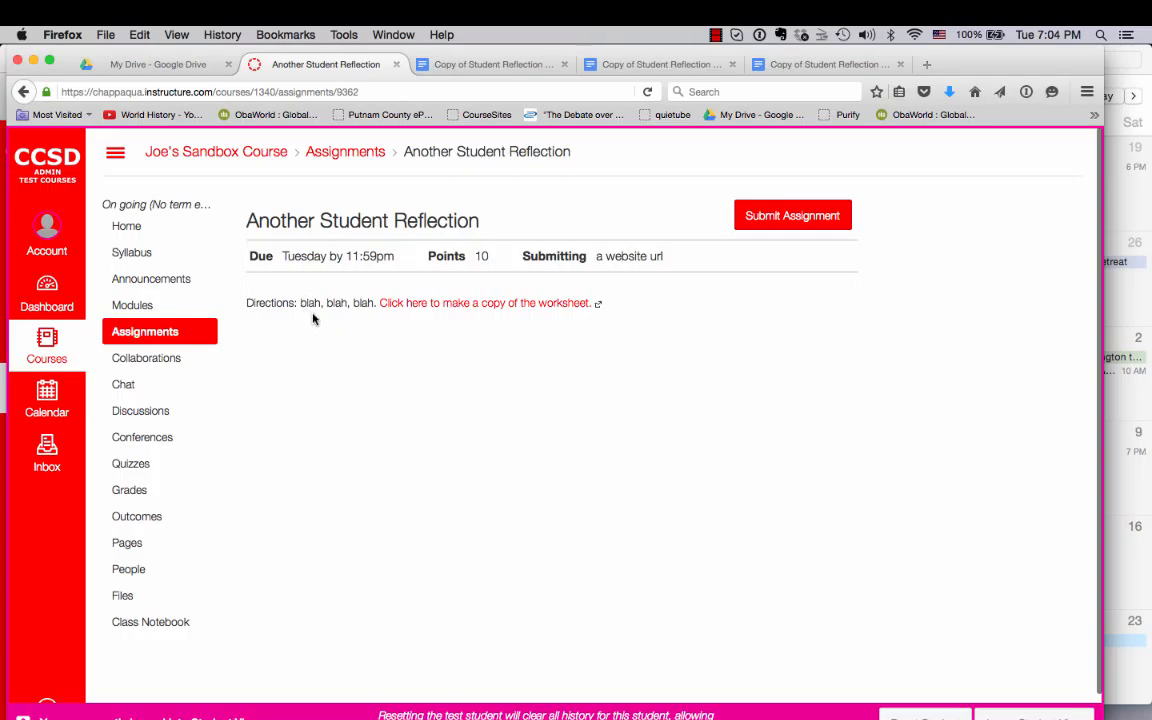
{"action": "left_click", "coordinate": [512, 304]}
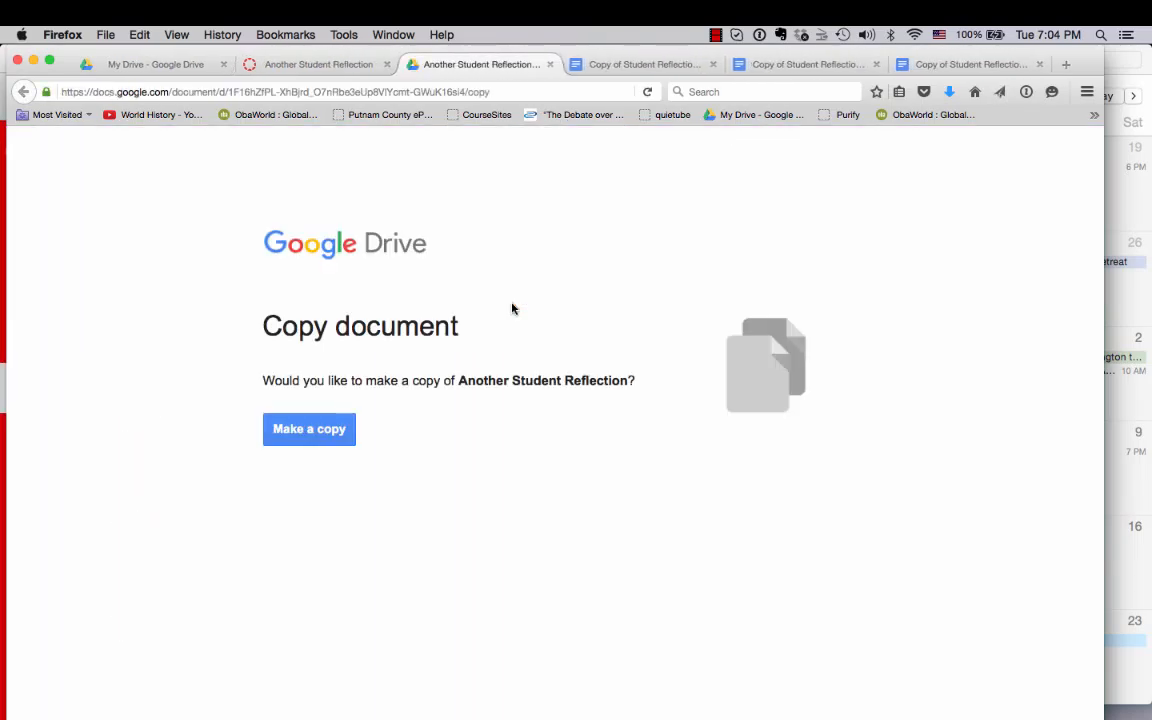